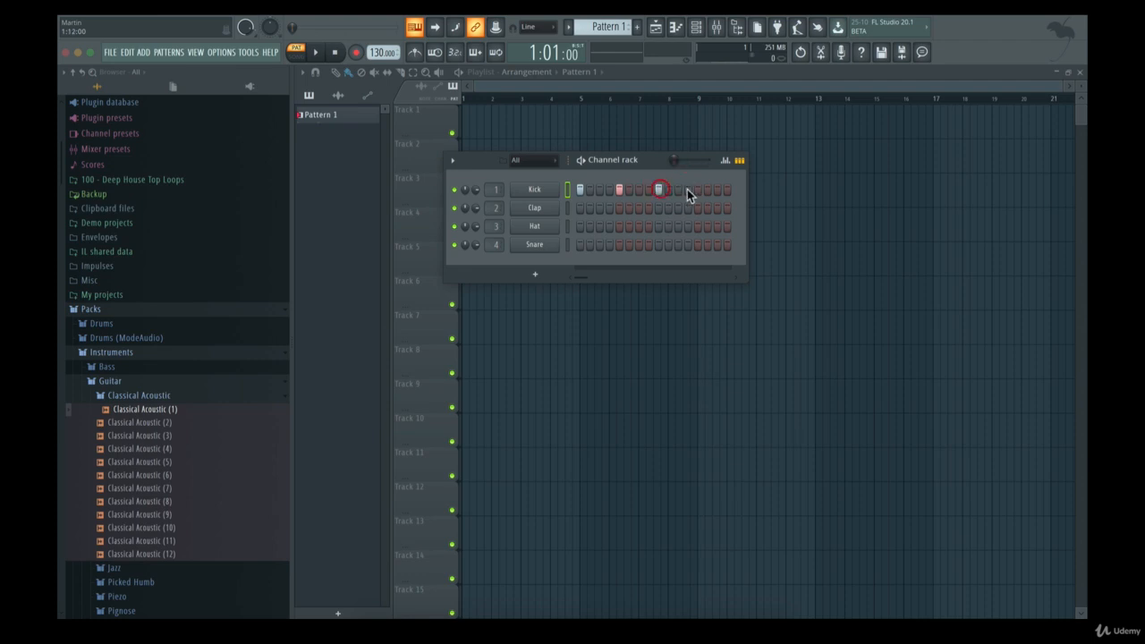
# Replace the hand-placed Kick hits with a fill on every 4 steps, and play the pattern back briefly
pyautogui.click(697, 190)
pyautogui.rightClick(619, 189)
pyautogui.rightClick(581, 189)
pyautogui.rightClick(567, 190)
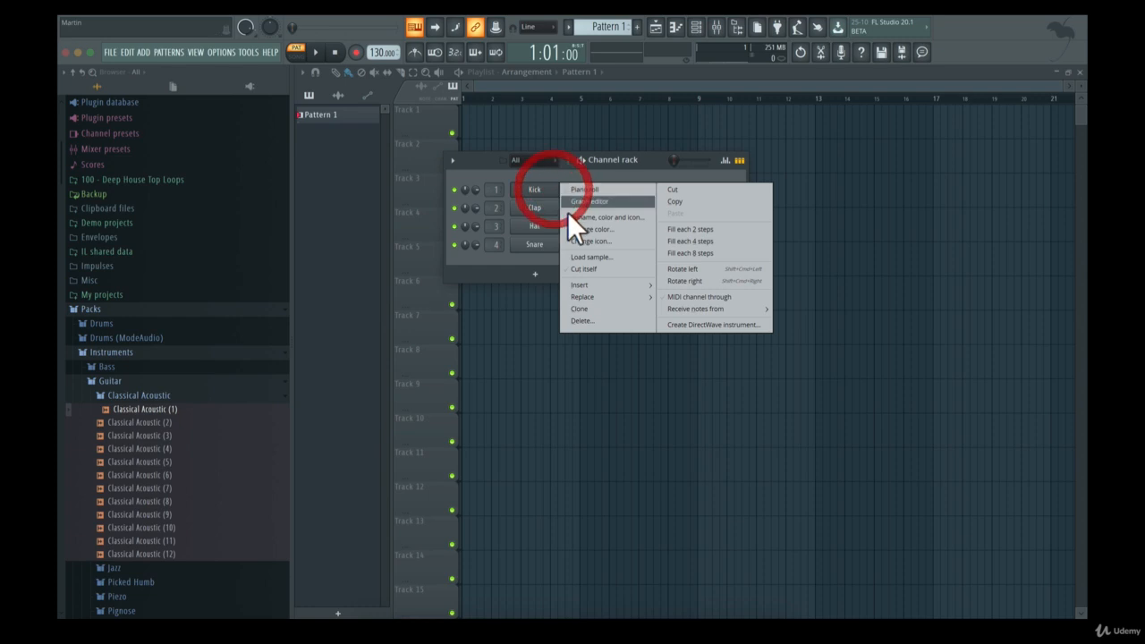
pyautogui.click(685, 242)
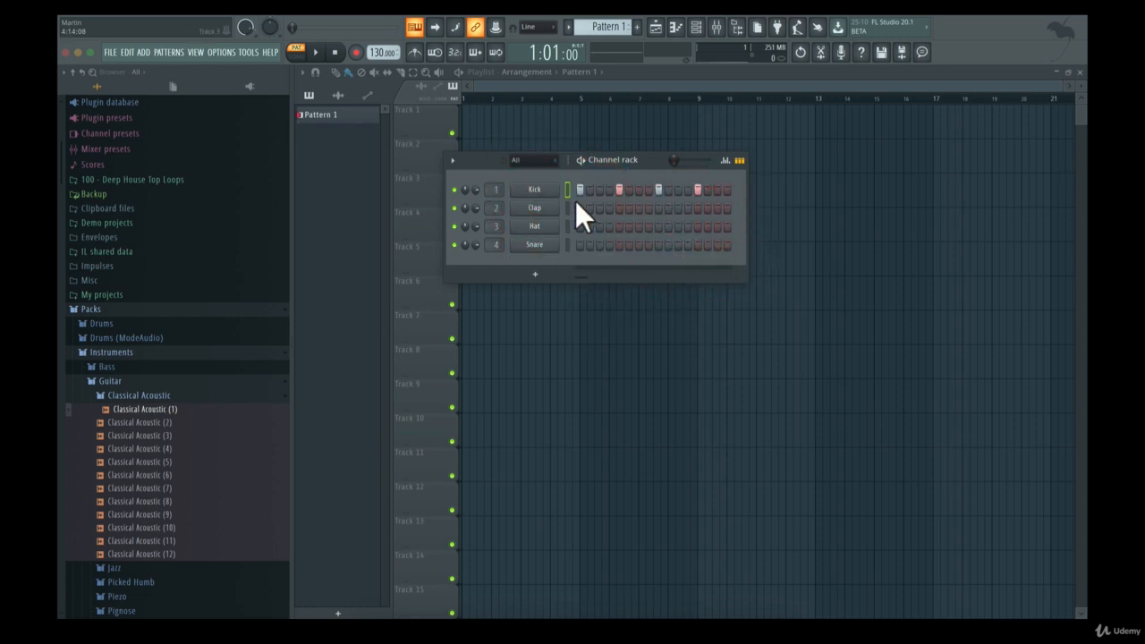
pyautogui.press('space')
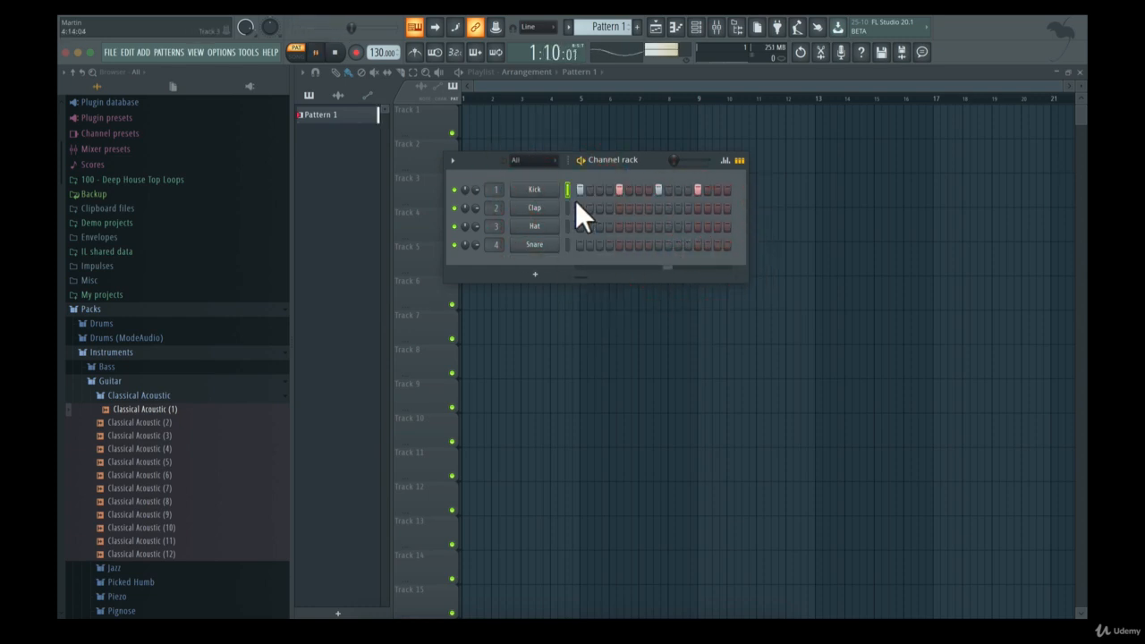
pyautogui.press('space')
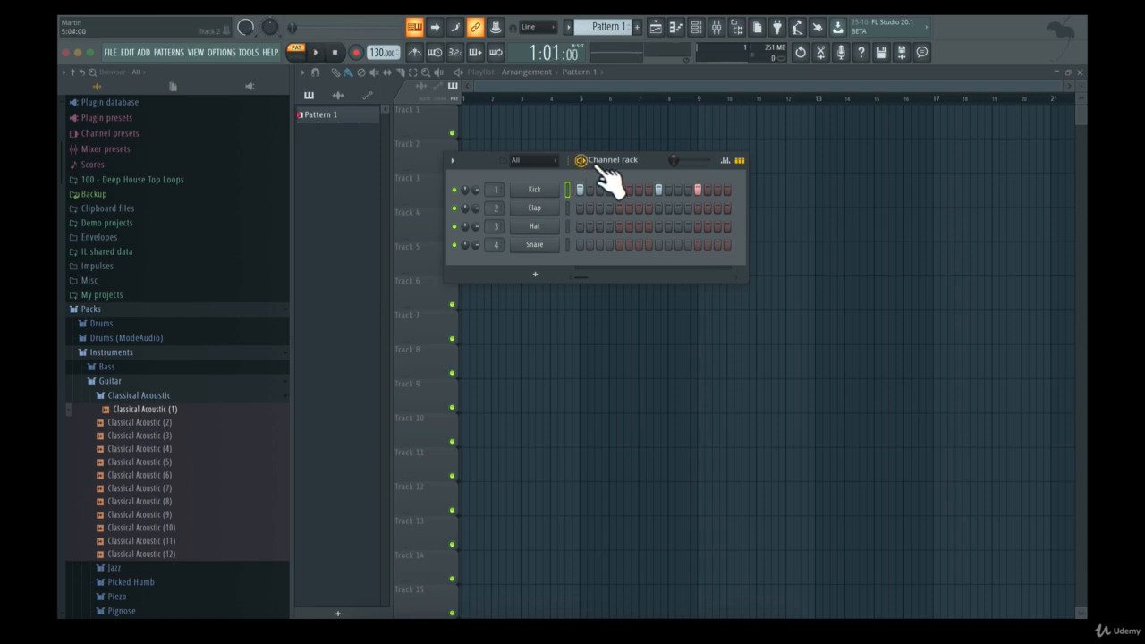
# Rename Pattern 1 as "Kick" and give it a red colour
pyautogui.click(628, 165)
pyautogui.moveTo(628, 165); pyautogui.dragTo(713, 202)
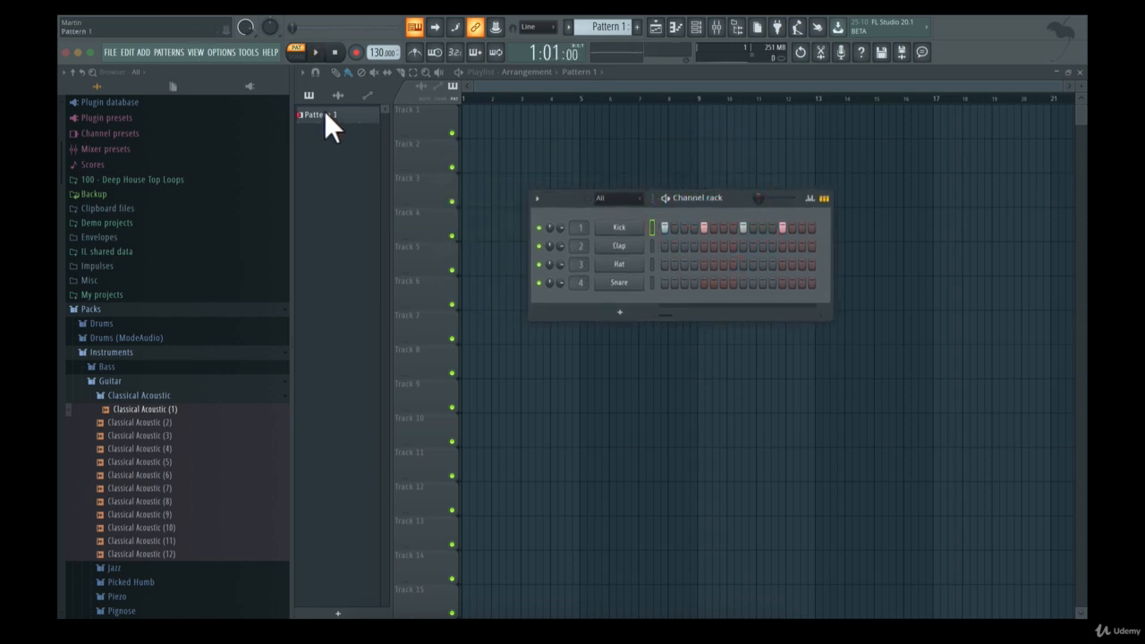
pyautogui.rightClick(331, 110)
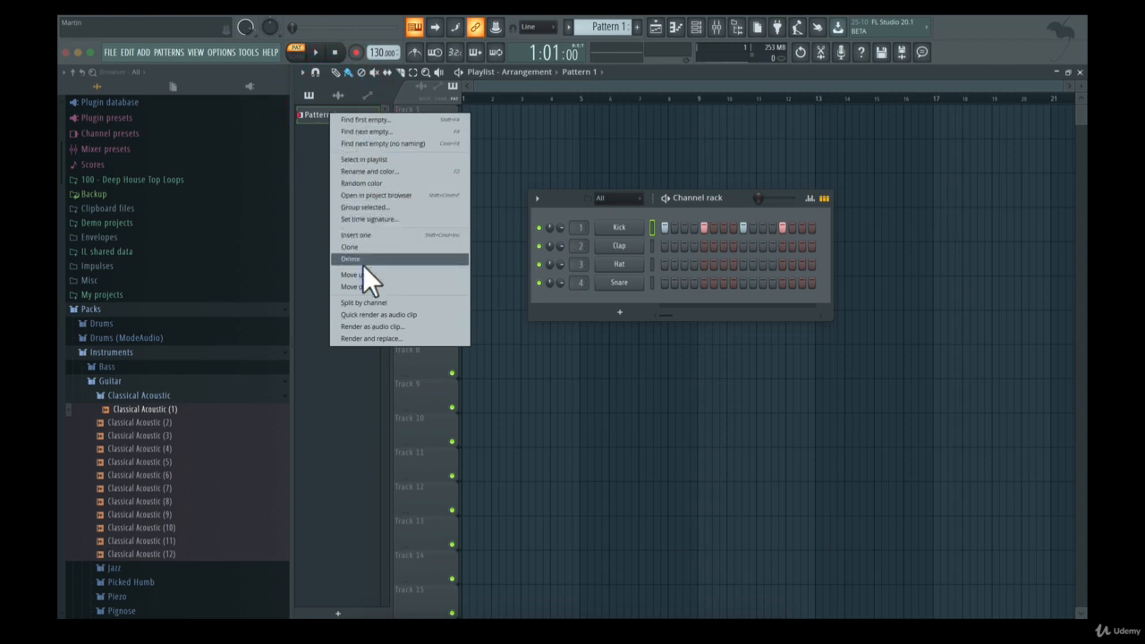
pyautogui.click(375, 171)
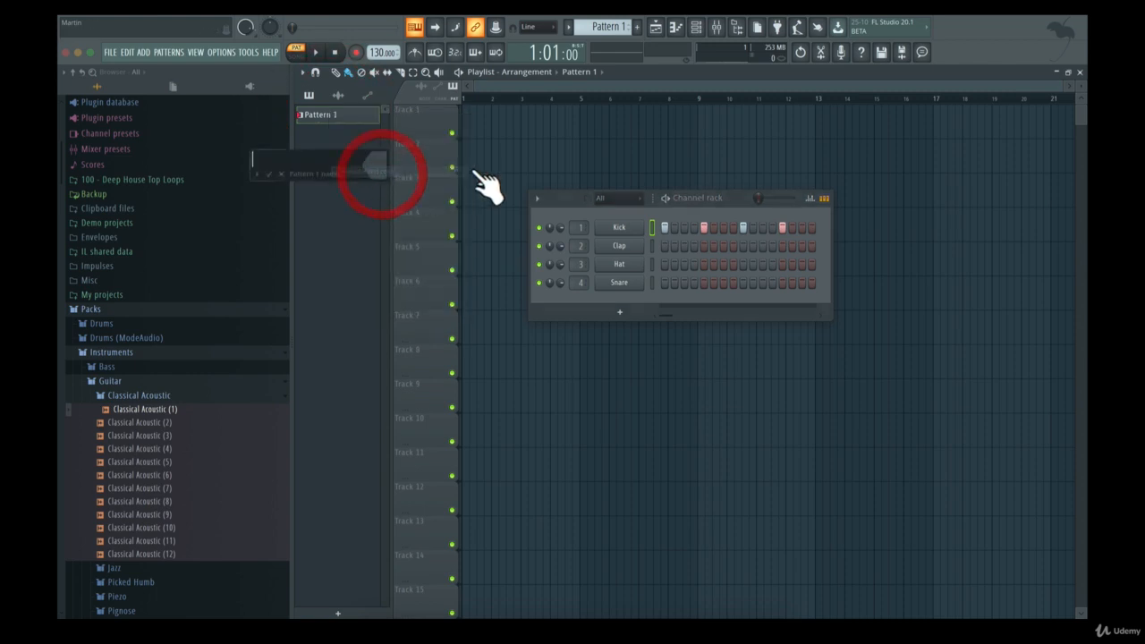
pyautogui.write('Kick')
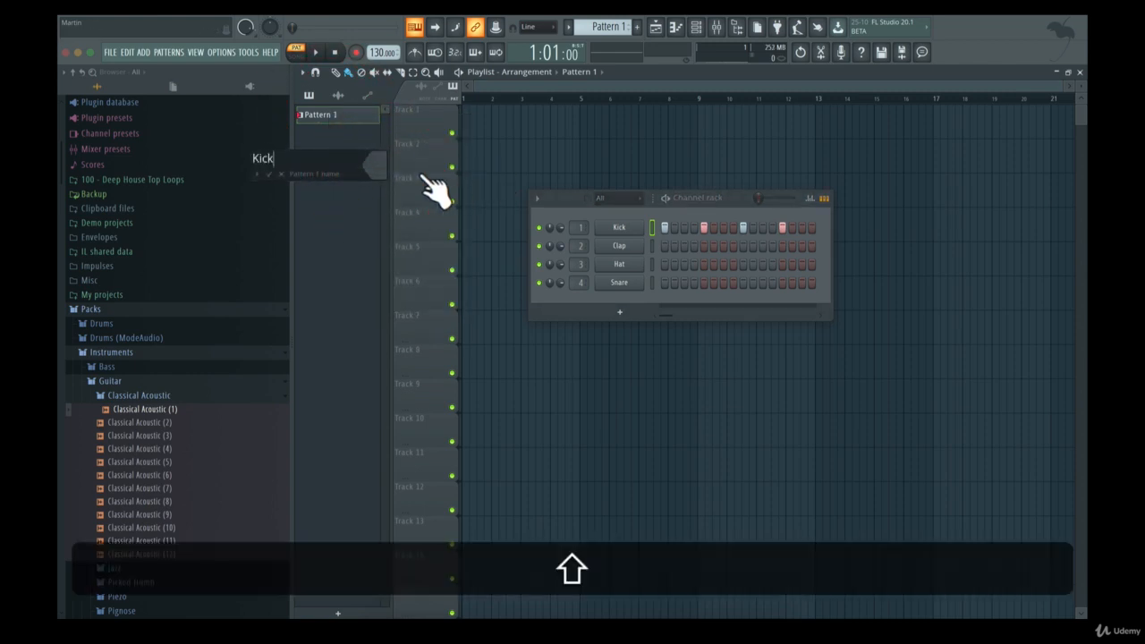
pyautogui.click(375, 165)
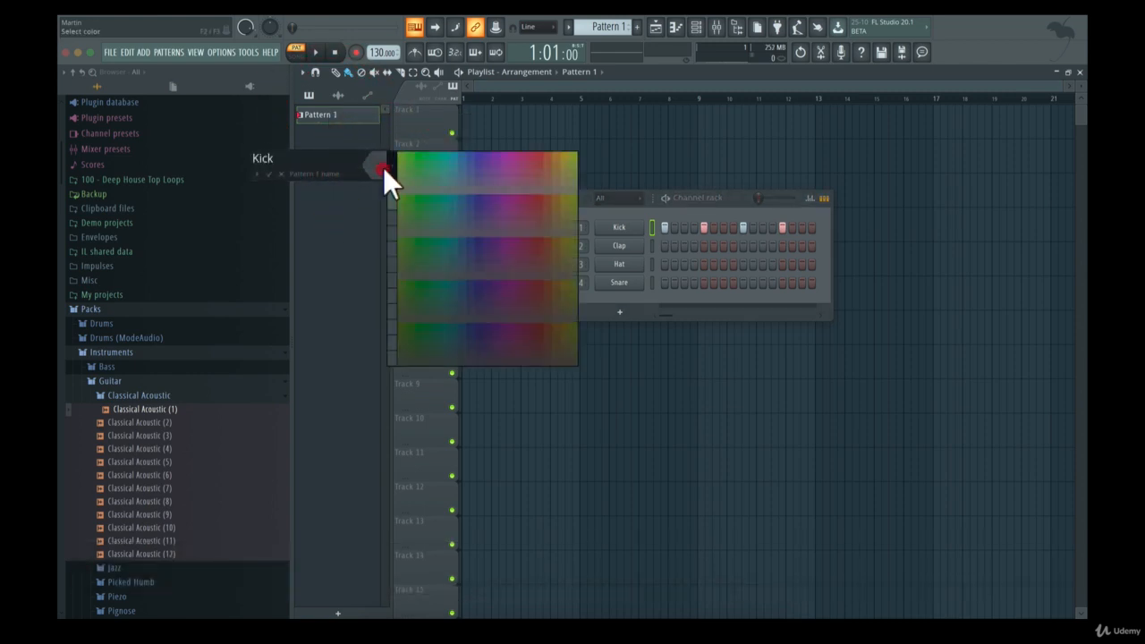
pyautogui.click(537, 154)
pyautogui.click(268, 173)
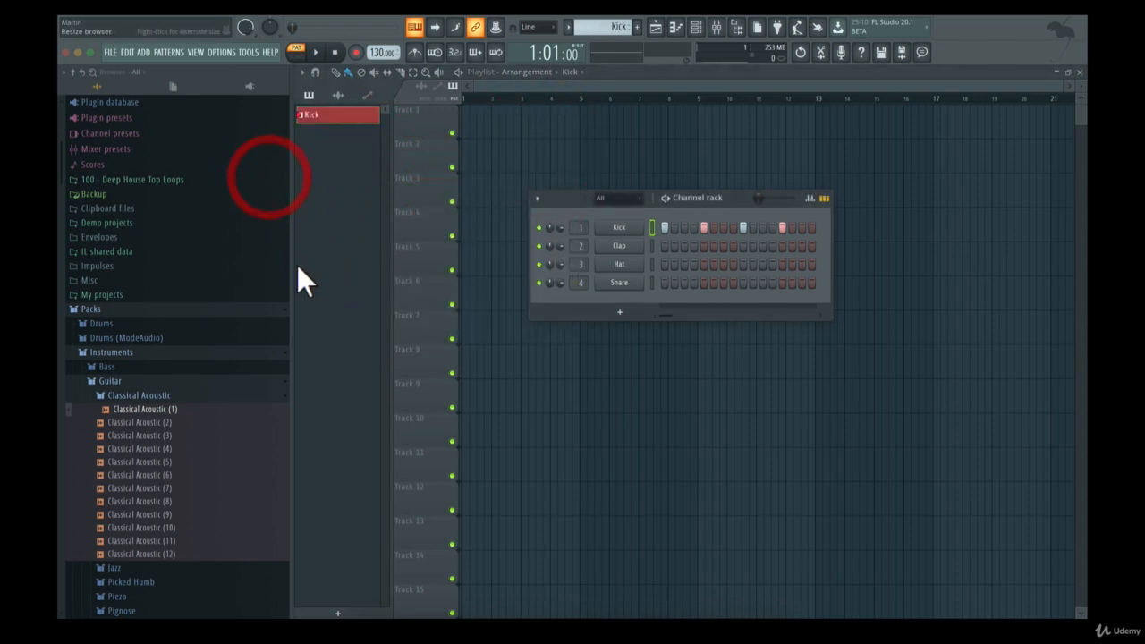
# Add a new pattern named "Clap & Snare"
pyautogui.click(638, 27)
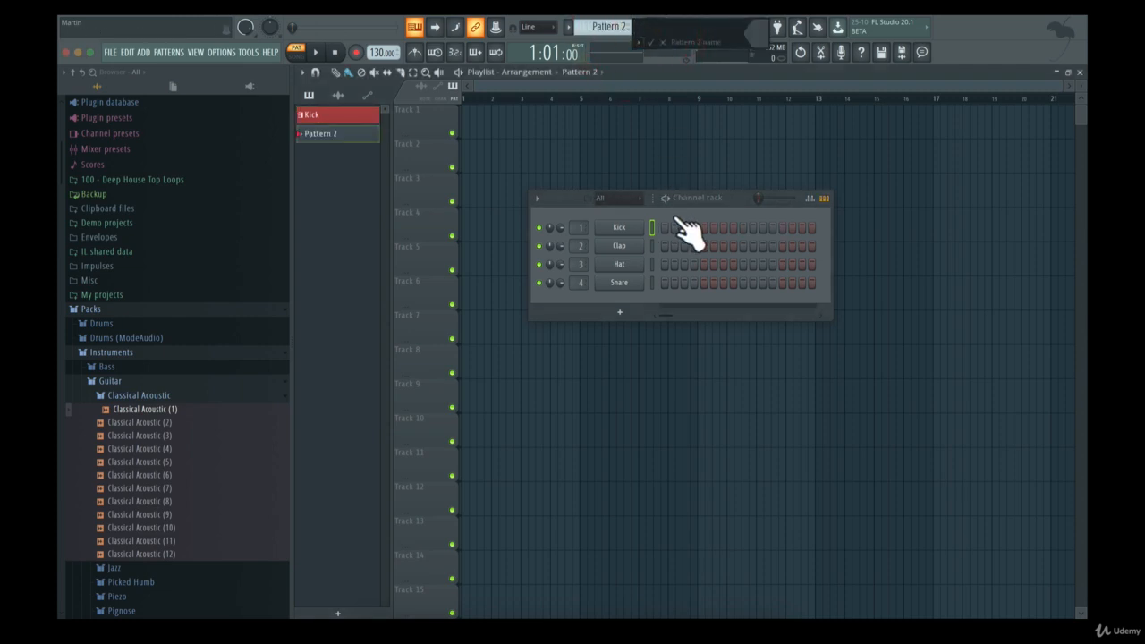
pyautogui.press('shift')
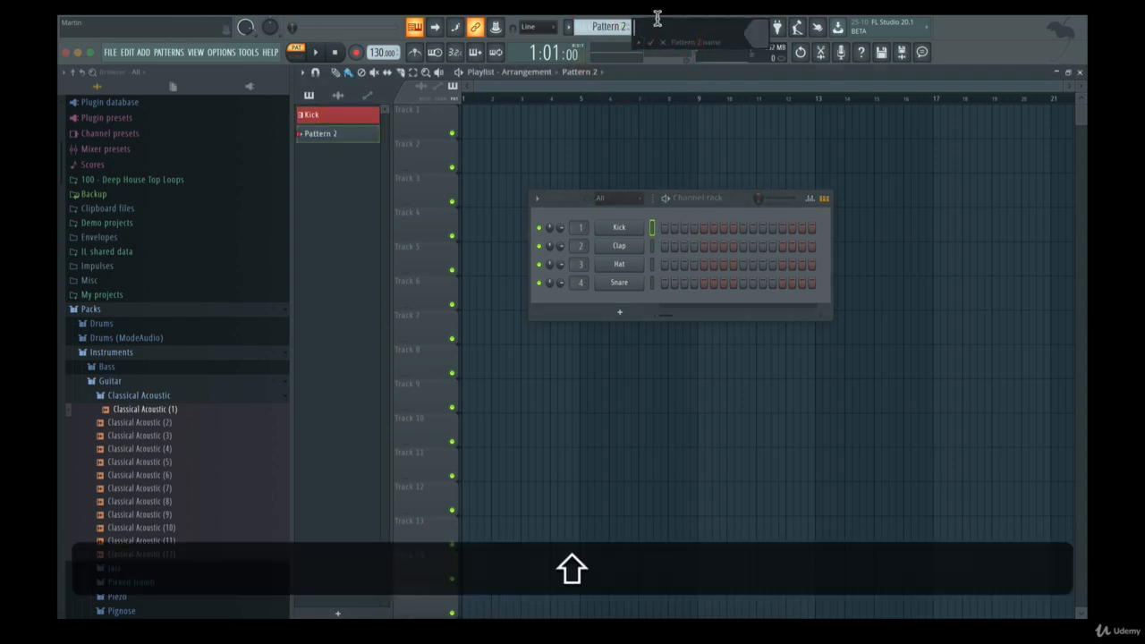
pyautogui.write('Clap & Snare')
pyautogui.press('Return')
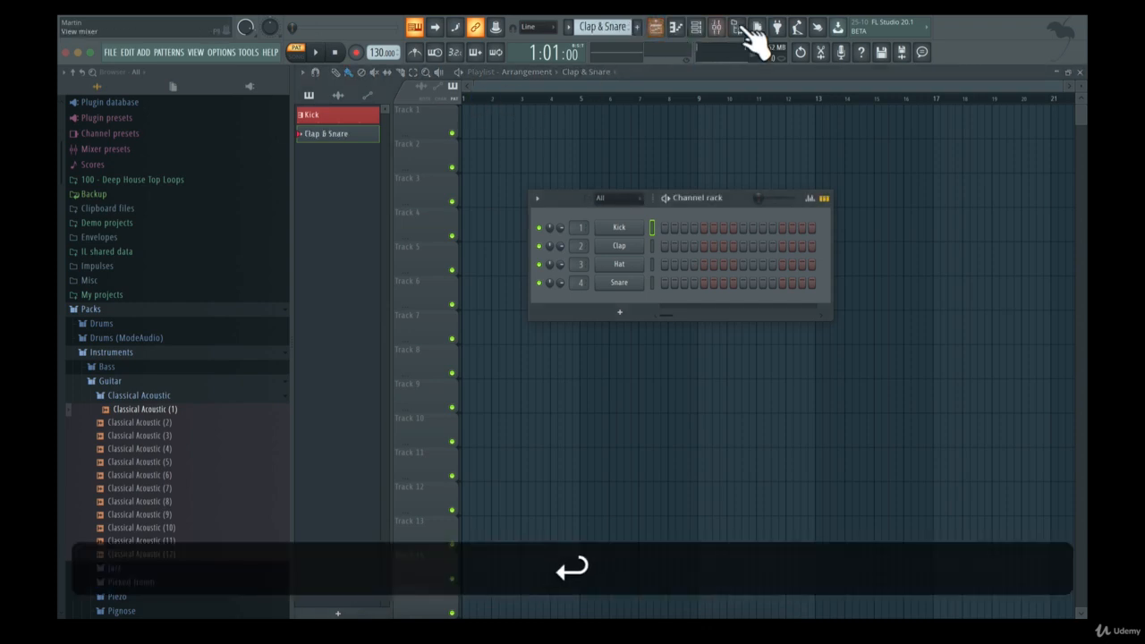
pyautogui.click(605, 35)
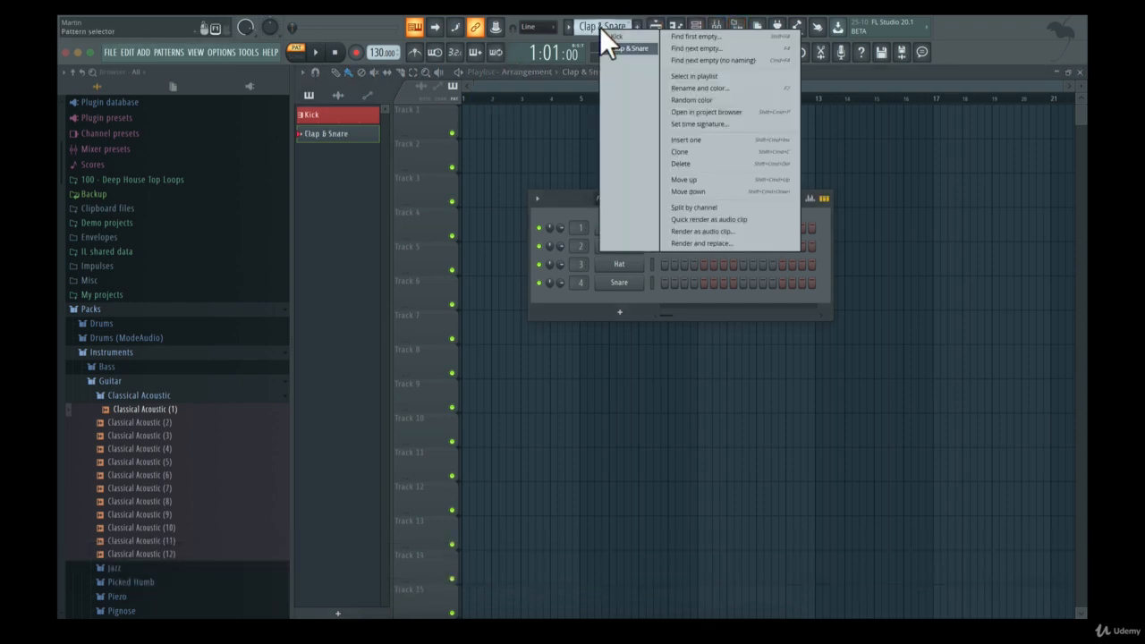
pyautogui.click(746, 94)
pyautogui.click(739, 82)
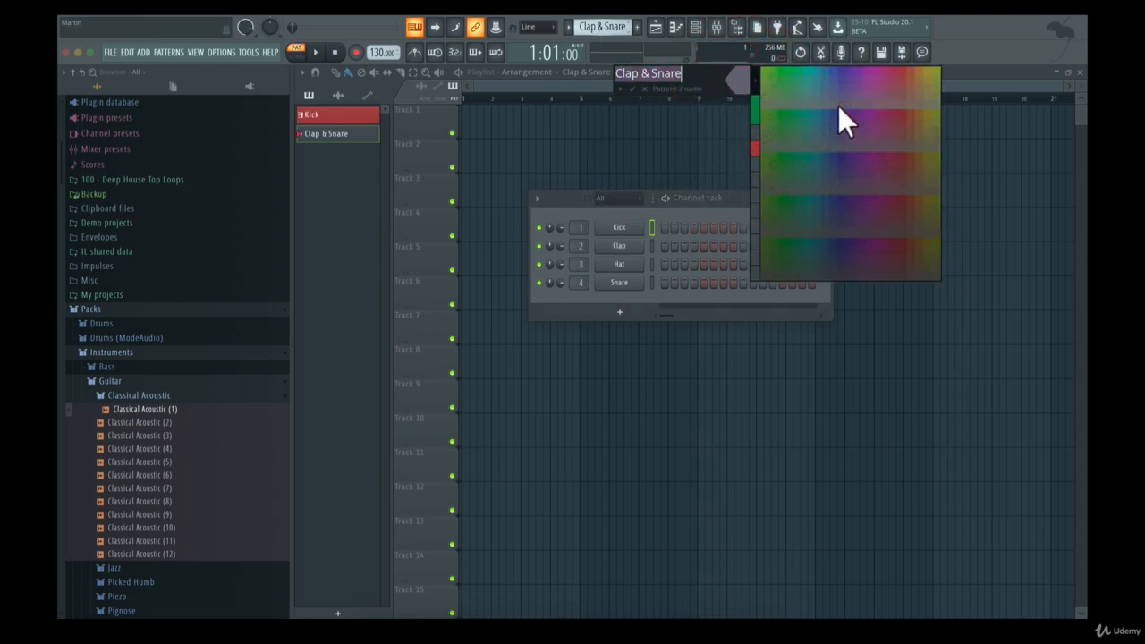
pyautogui.click(710, 74)
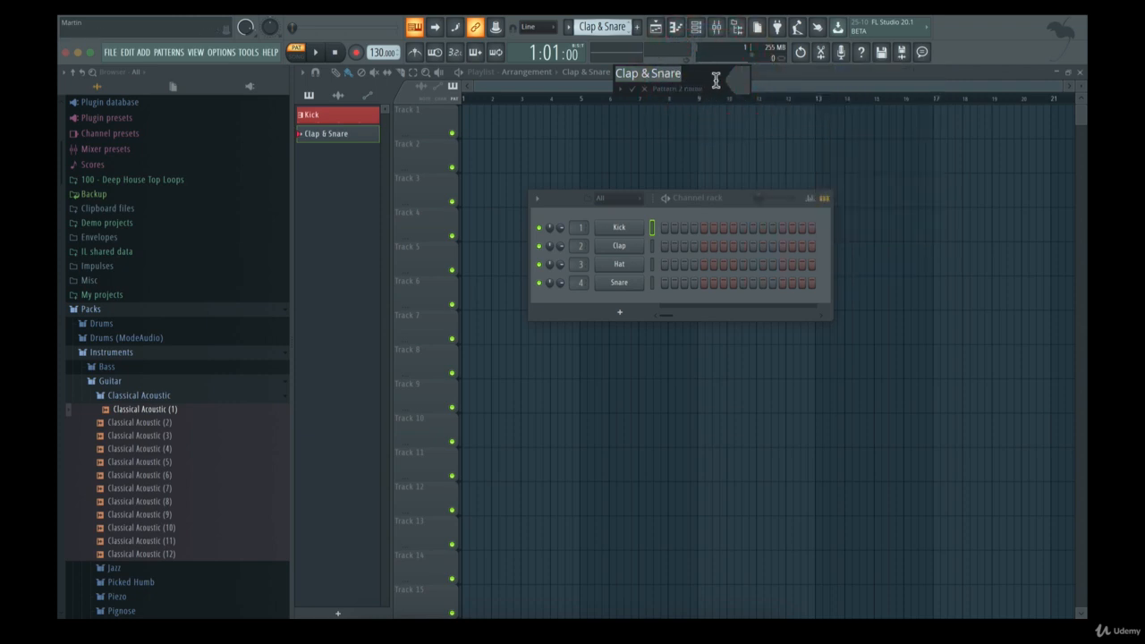
pyautogui.click(716, 81)
pyautogui.click(629, 87)
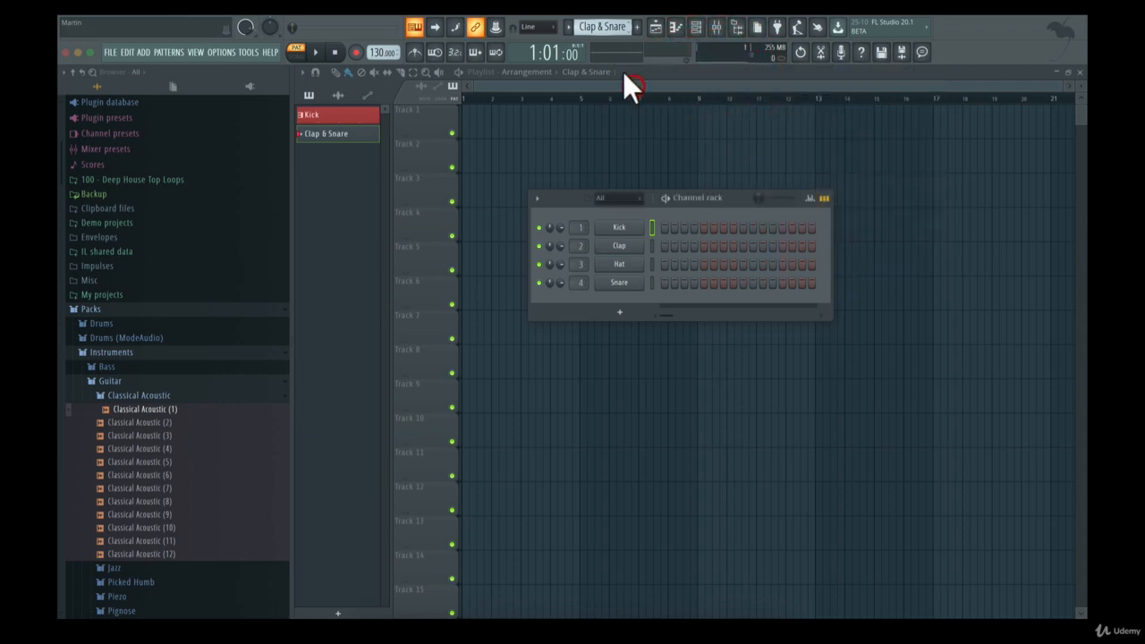
# Assign a random colour to the Clap & Snare pattern
pyautogui.click(610, 26)
pyautogui.moveTo(609, 27); pyautogui.dragTo(609, 39)
pyautogui.rightClick(609, 28)
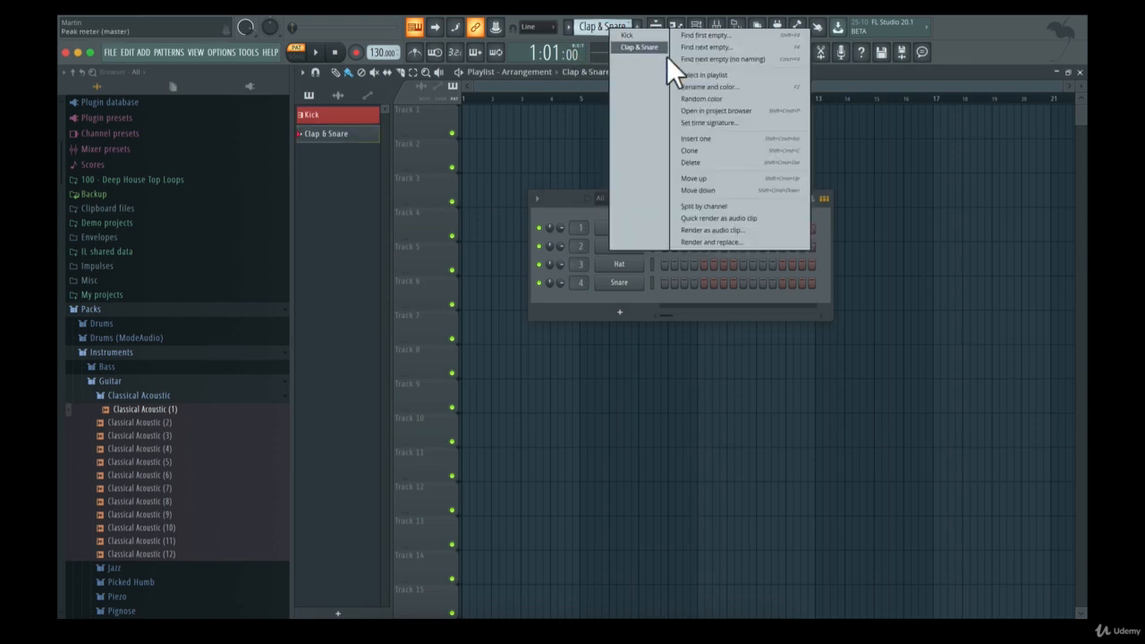
pyautogui.click(699, 96)
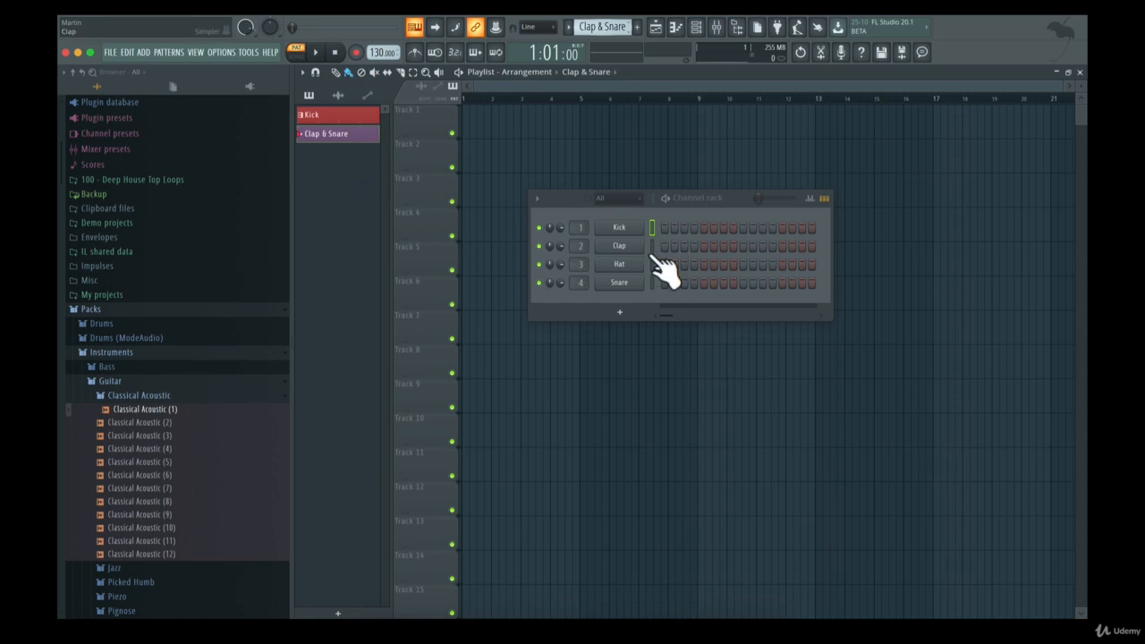
# Add Clap and Snare hits on steps 5 and 13 of the Clap & Snare pattern, and play it back
pyautogui.click(704, 246)
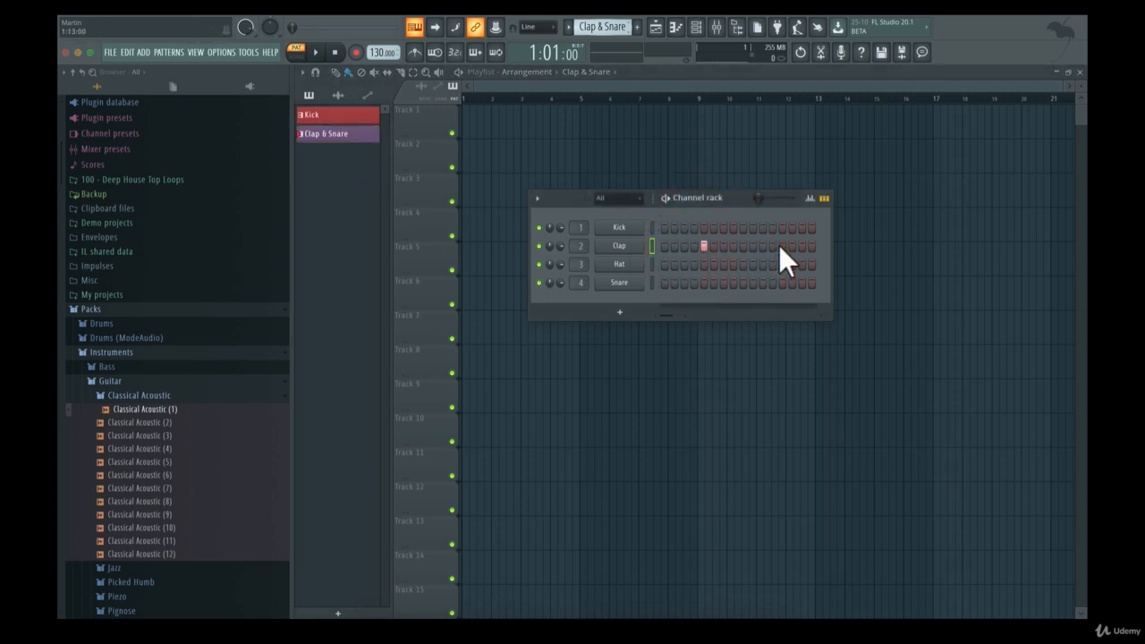
pyautogui.click(781, 246)
pyautogui.click(704, 282)
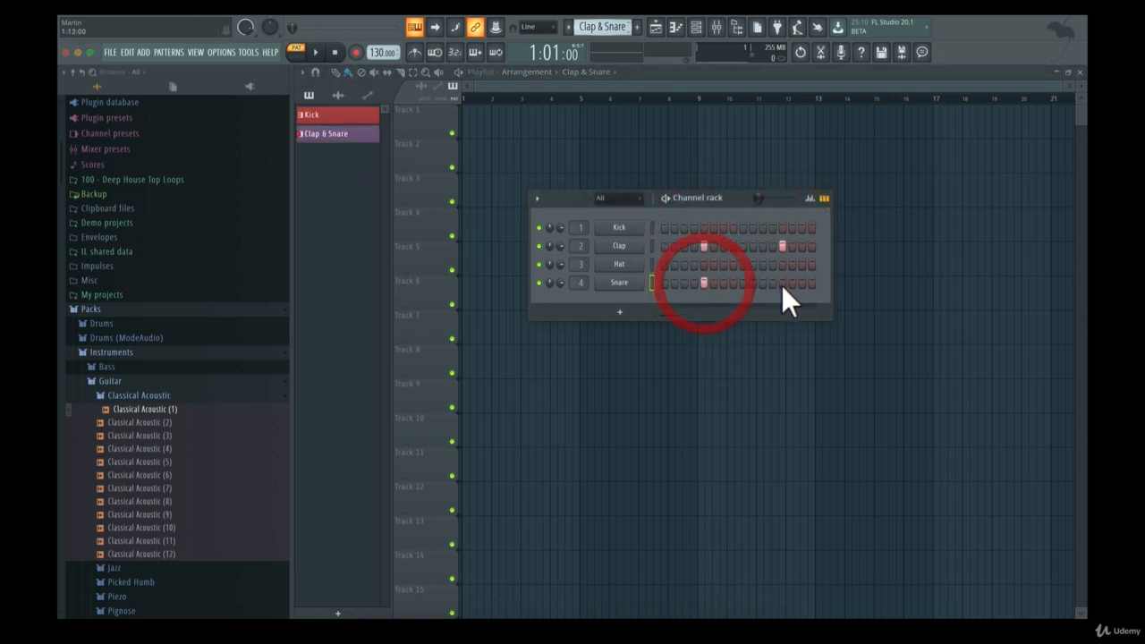
pyautogui.click(782, 282)
pyautogui.press('space')
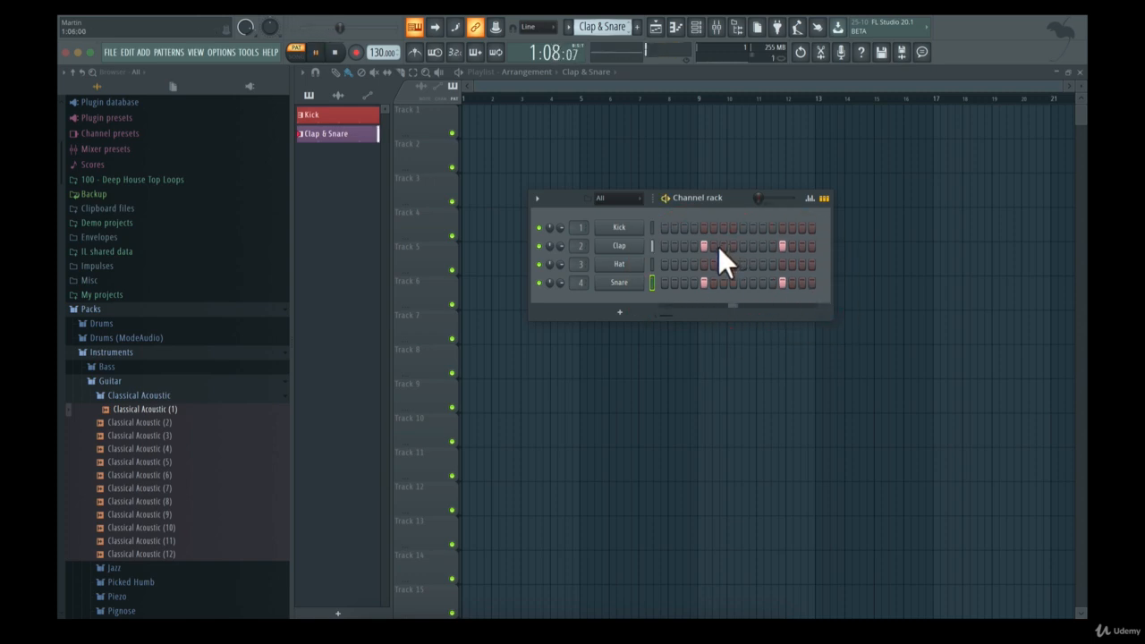
# Place the Kick pattern on Track 1 and the Clap & Snare pattern on Track 2, both at bar 1 of the playlist
pyautogui.click(328, 115)
pyautogui.click(470, 115)
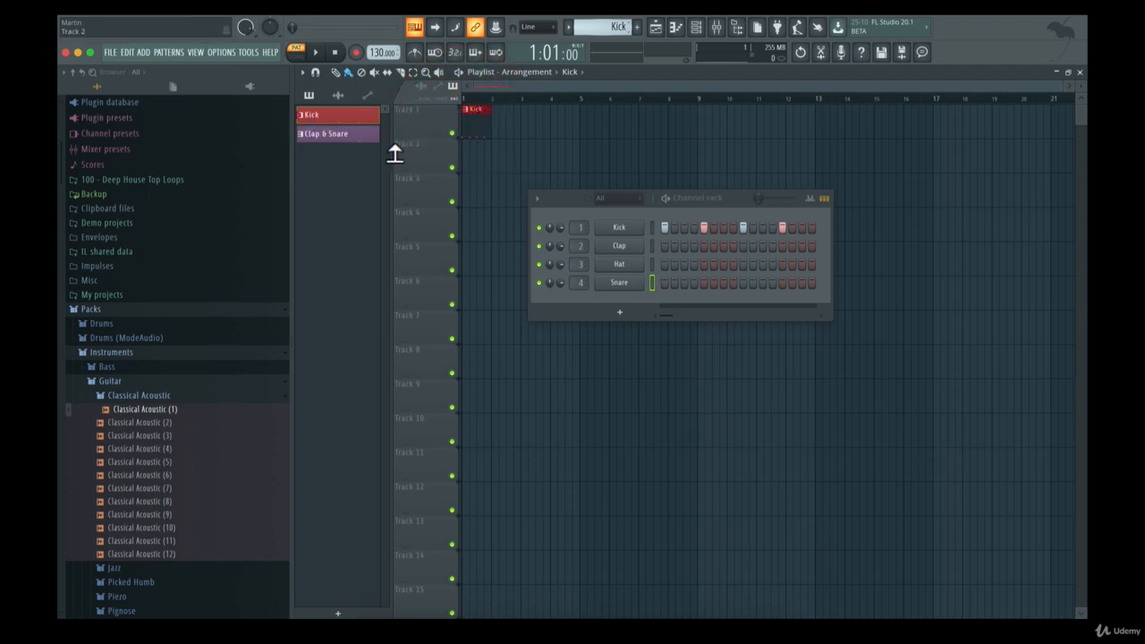
pyautogui.click(355, 135)
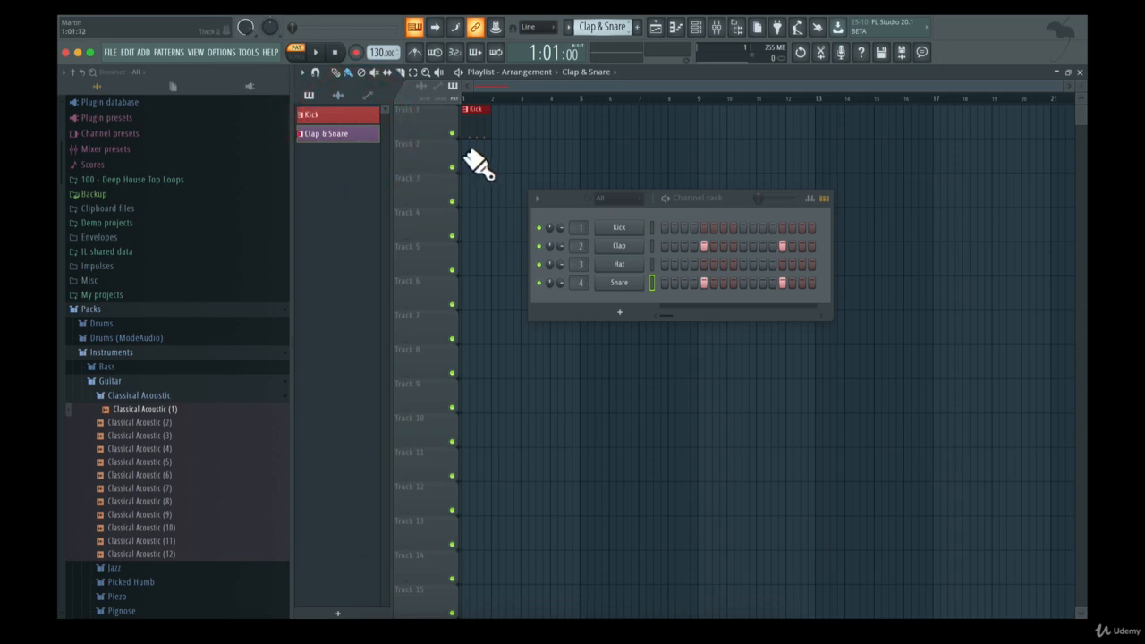
pyautogui.click(468, 152)
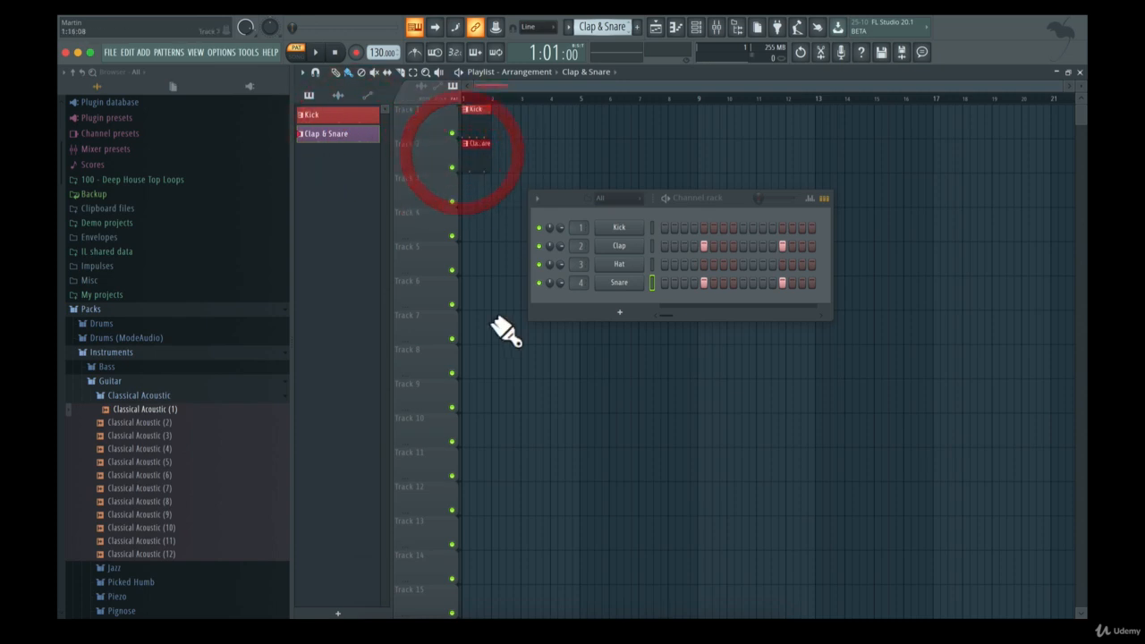
# Rename playlist Track 1 as "Kick"
pyautogui.click(415, 126)
pyautogui.rightClick(411, 121)
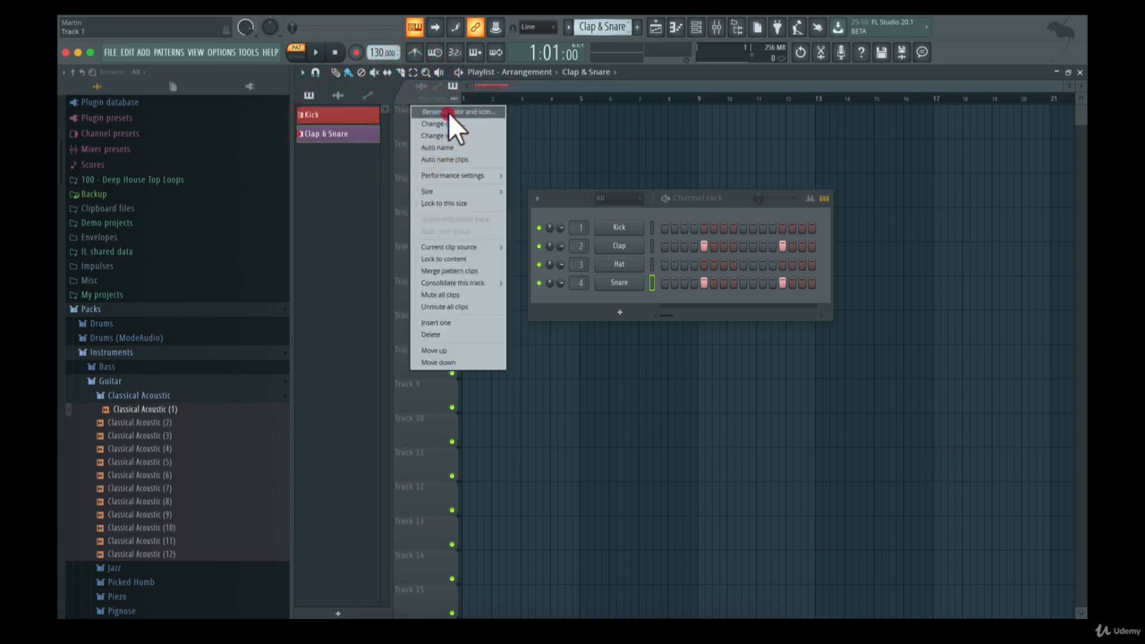
pyautogui.click(451, 115)
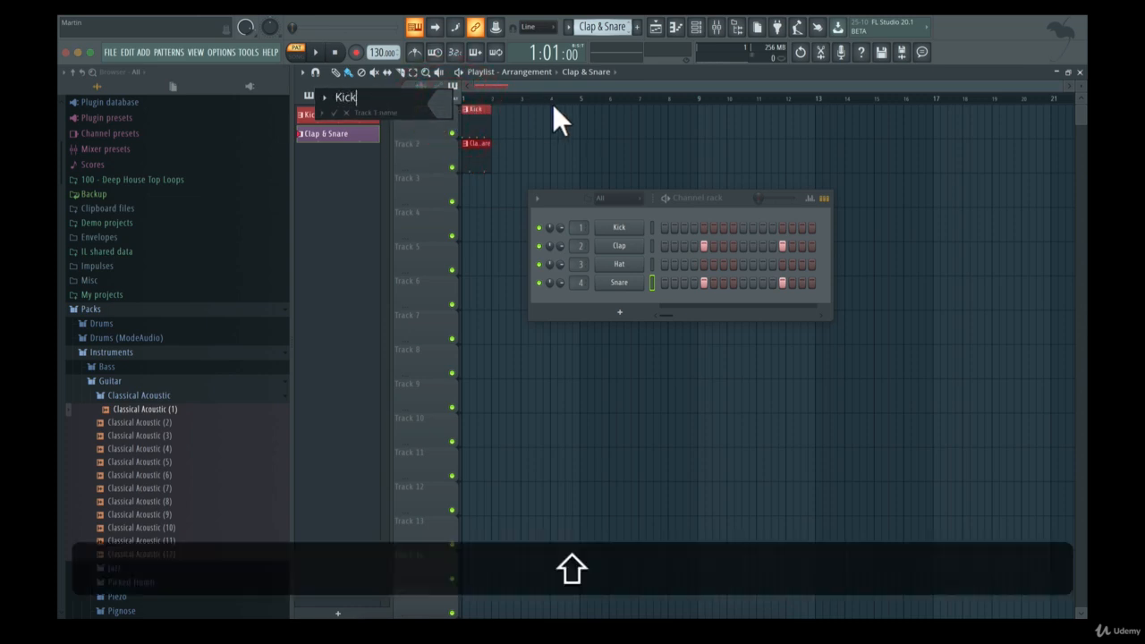
pyautogui.hotkey('shift', 'Return')
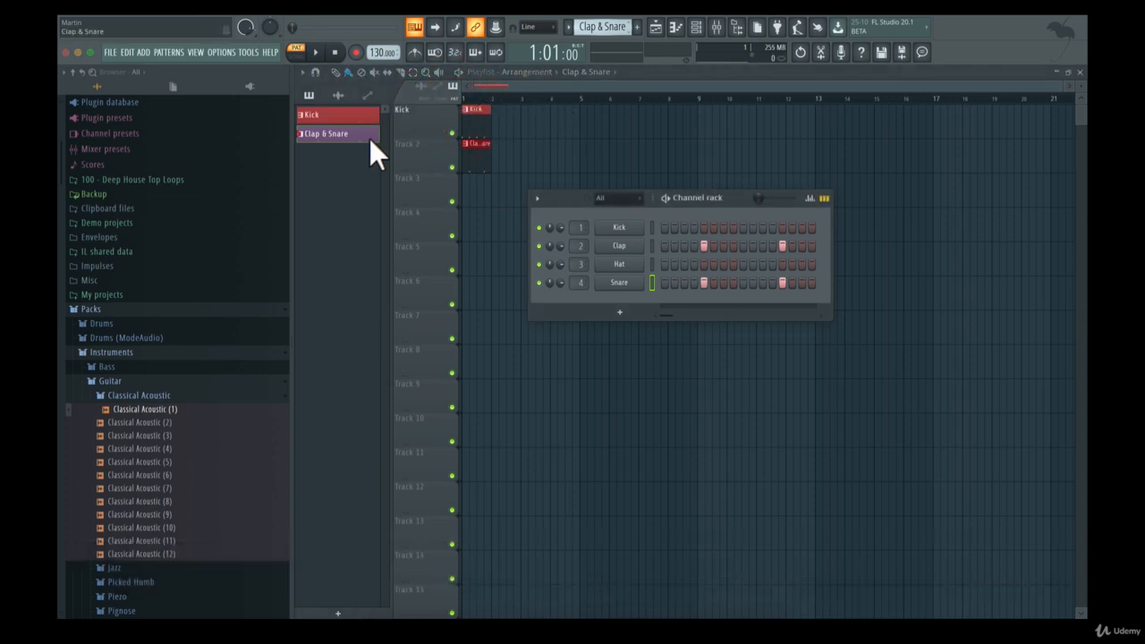
# Rename playlist Track 2 as "Claps & Snare"
pyautogui.rightClick(425, 148)
pyautogui.click(433, 147)
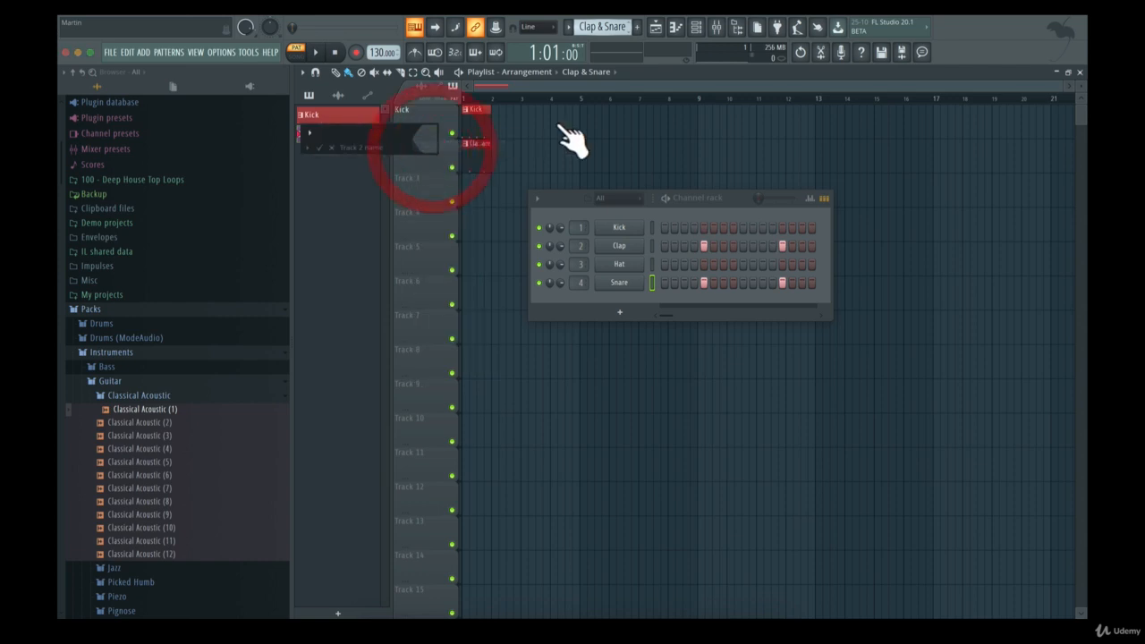
pyautogui.write('Clao')
pyautogui.press('BackSpace')
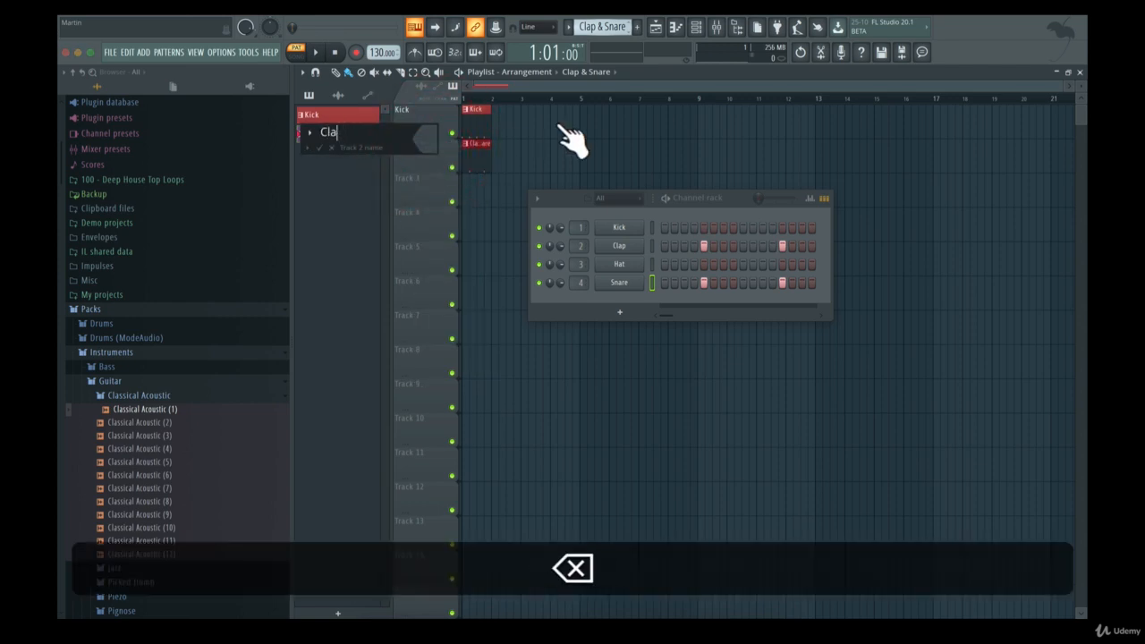
pyautogui.write('ps & Snare')
pyautogui.press('Return')
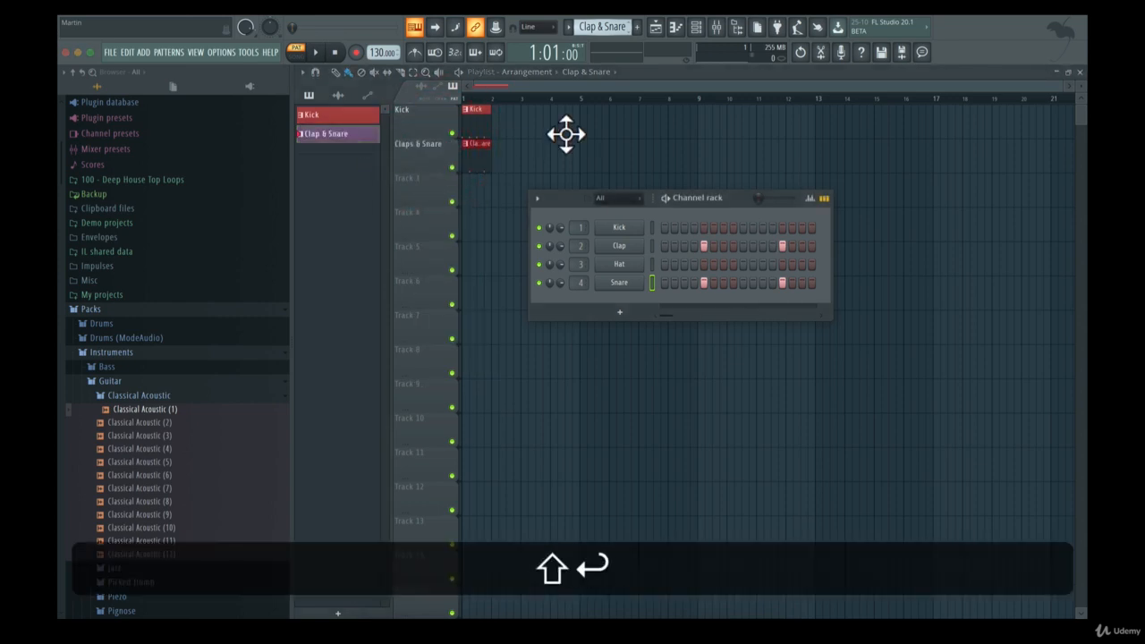
# Change the Claps & Snare track's colour to green
pyautogui.rightClick(432, 140)
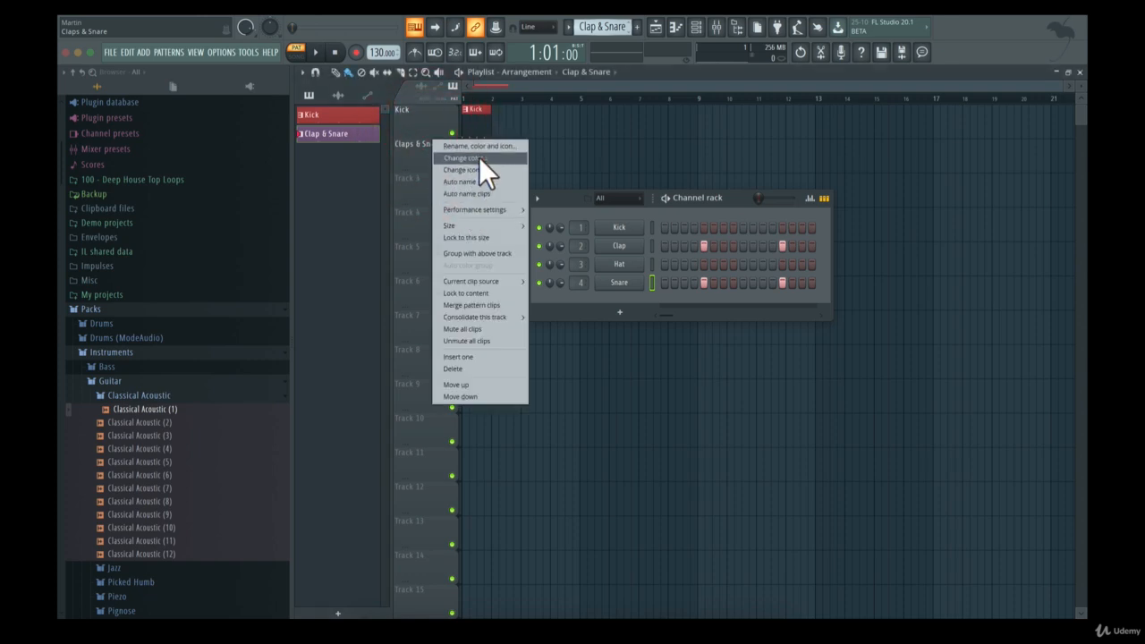
pyautogui.click(479, 158)
pyautogui.click(509, 164)
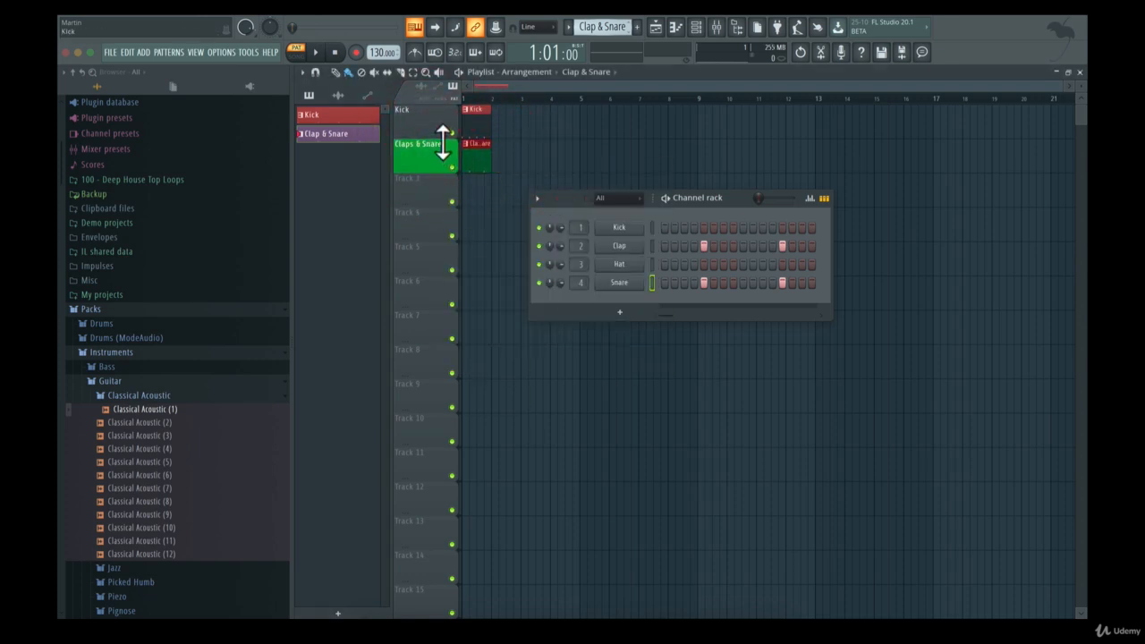
# Recolour the Claps & Snare playlist track purple and the Kick playlist track red to match their patterns
pyautogui.rightClick(421, 154)
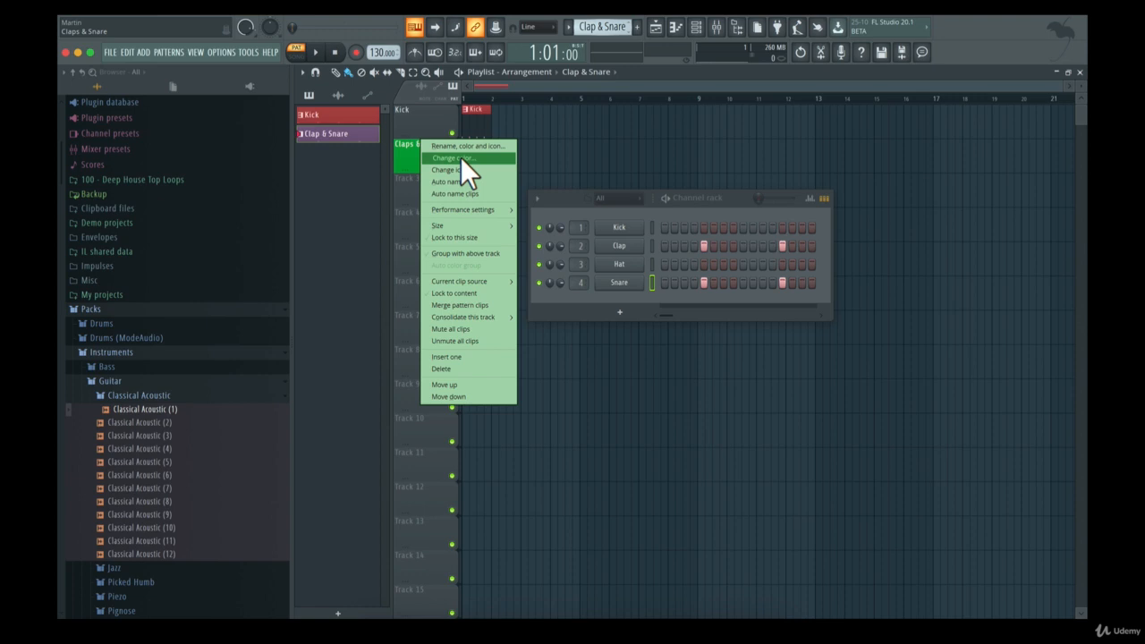
pyautogui.click(460, 157)
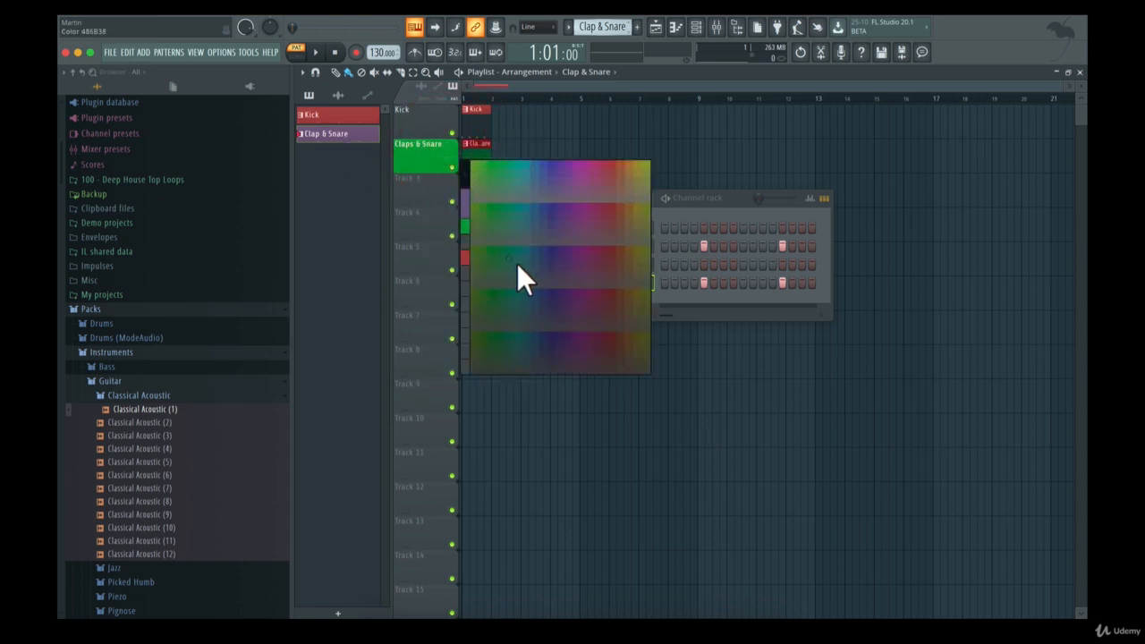
pyautogui.click(465, 207)
pyautogui.rightClick(423, 126)
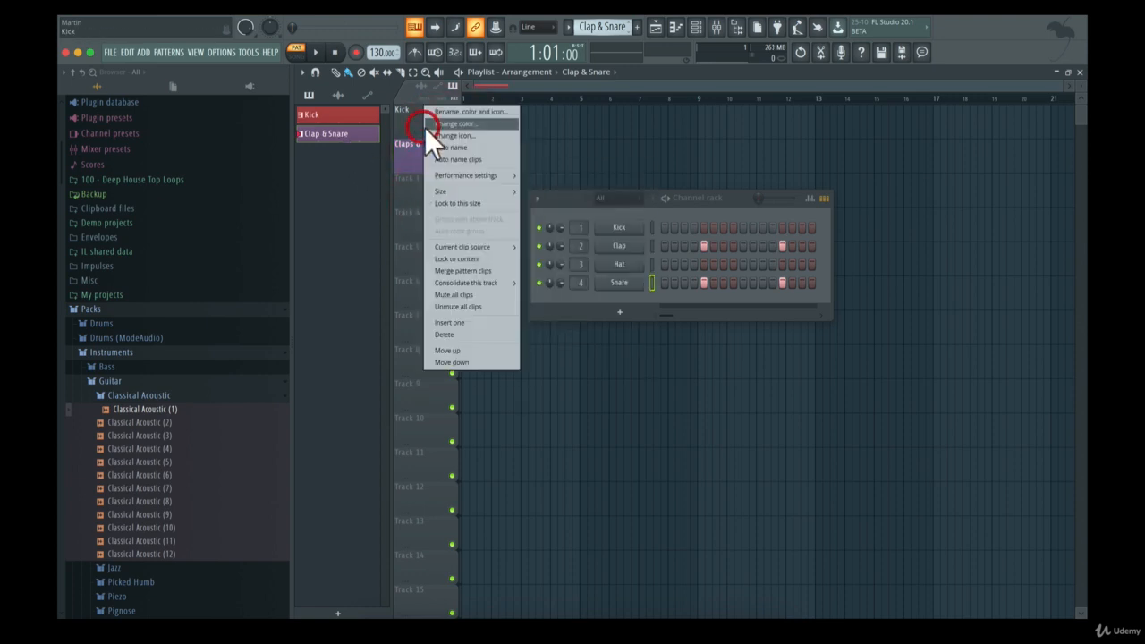
pyautogui.click(444, 126)
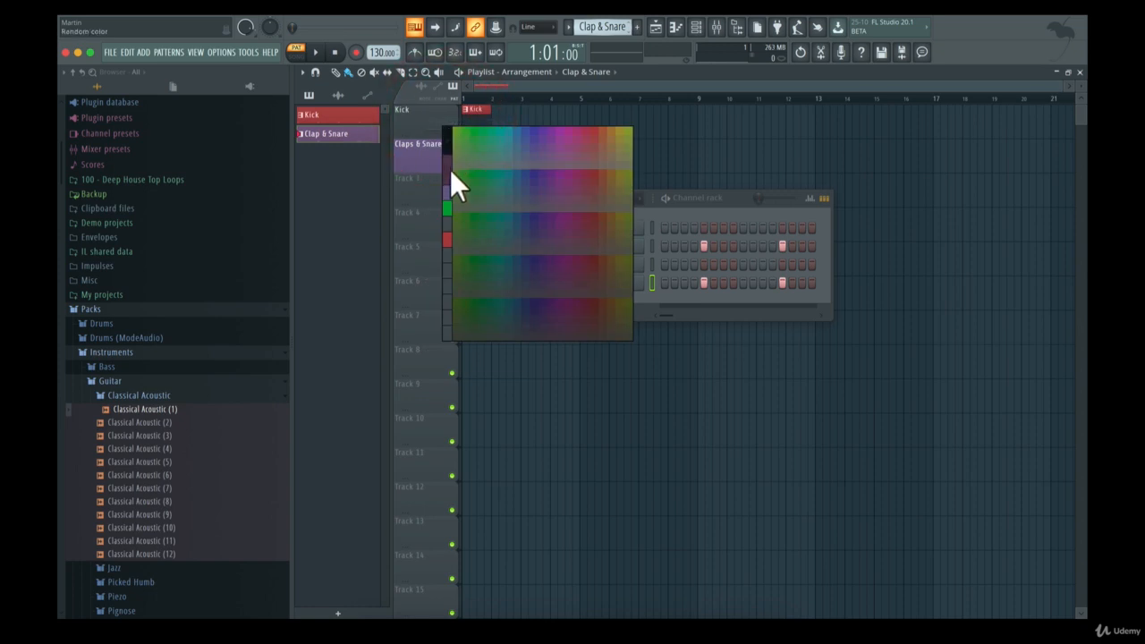
pyautogui.click(447, 237)
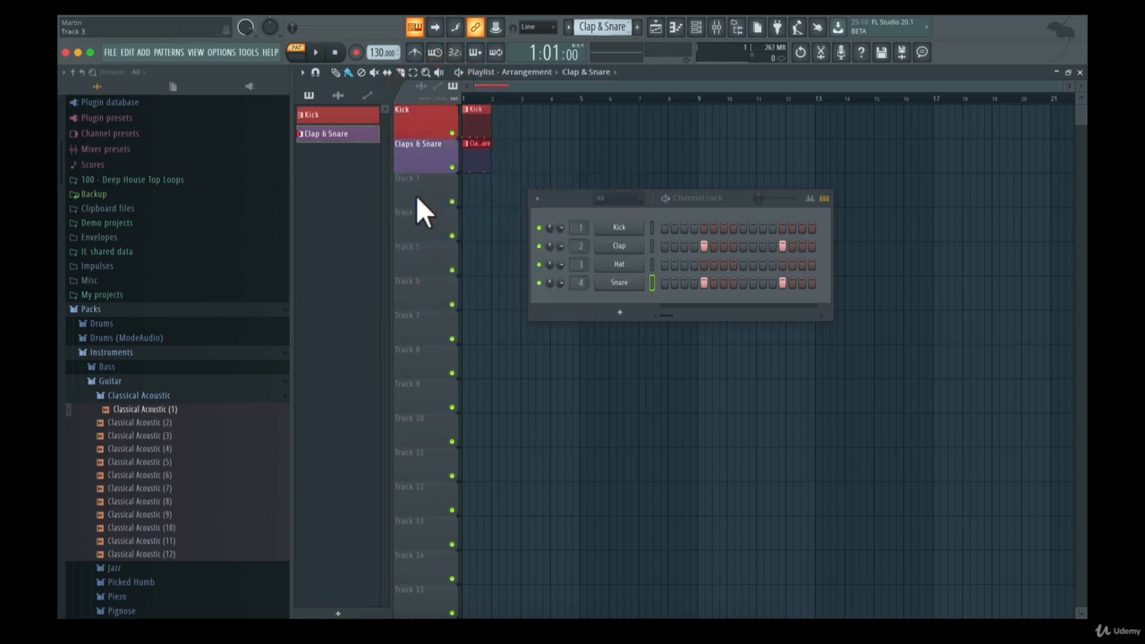
# Assign a kick drum icon to the Kick track and a drum pads icon to the Claps & Snare track
pyautogui.rightClick(418, 122)
pyautogui.click(436, 139)
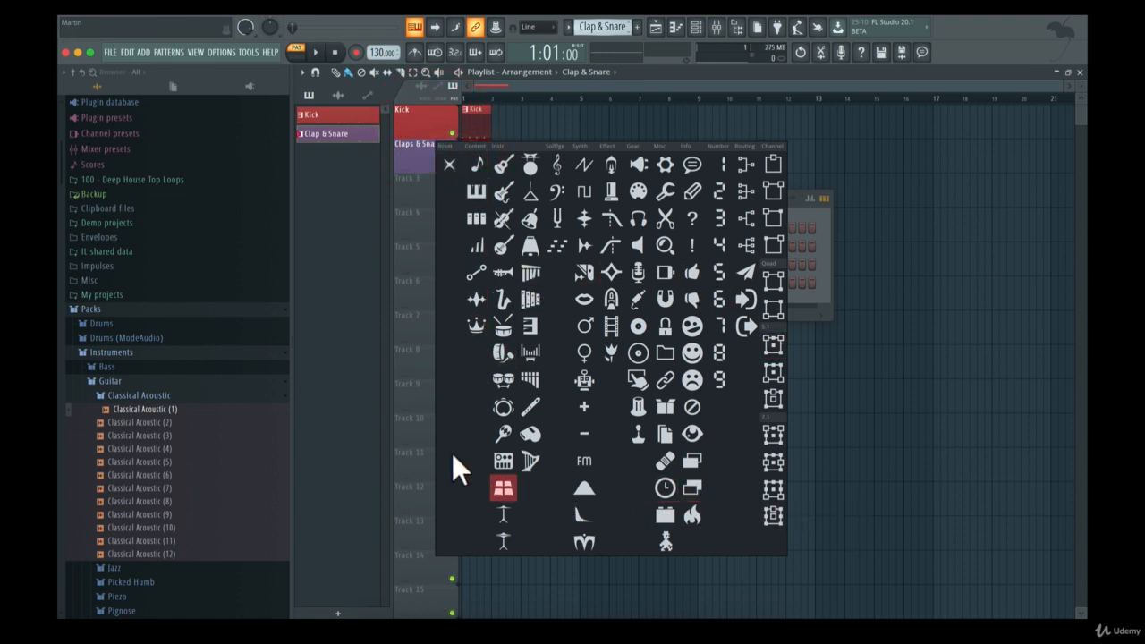
pyautogui.click(496, 354)
pyautogui.rightClick(419, 148)
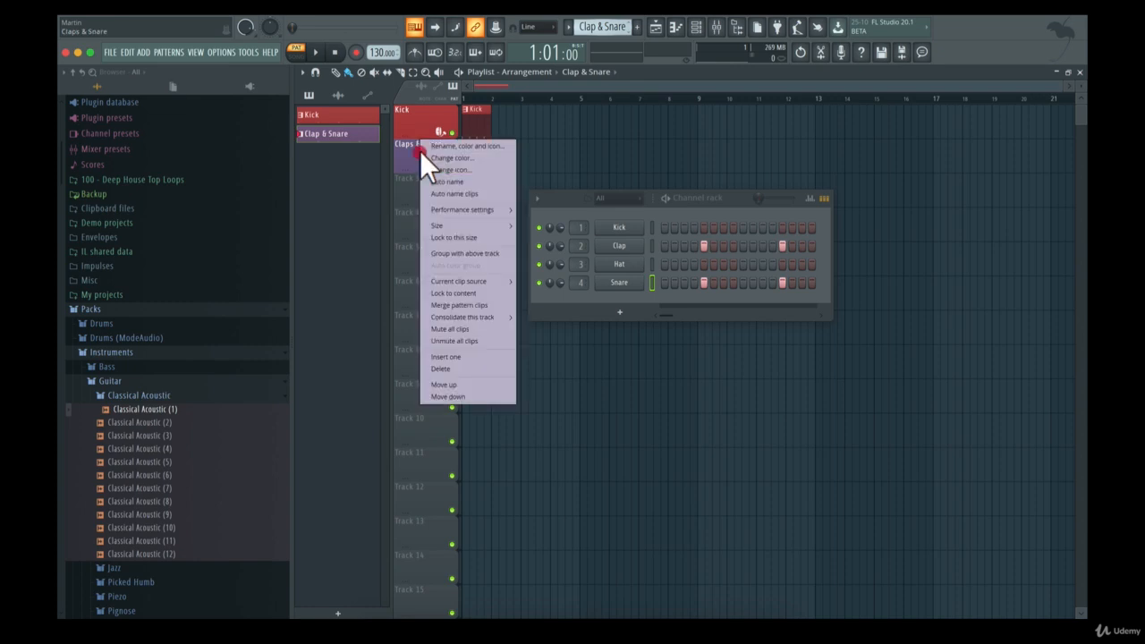
pyautogui.click(450, 169)
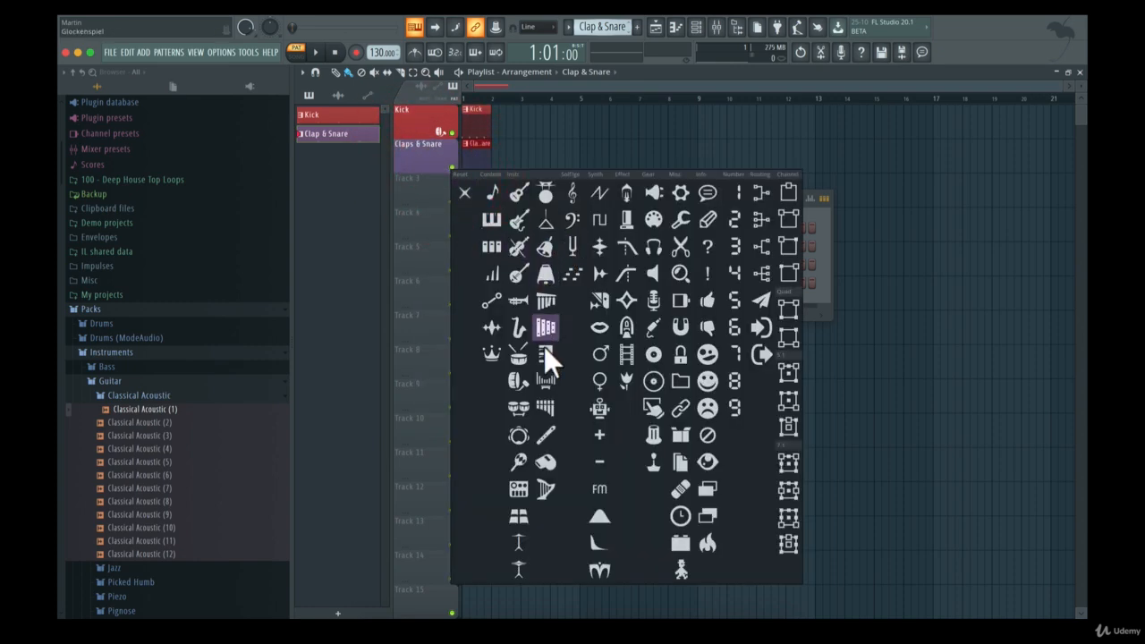
pyautogui.click(518, 516)
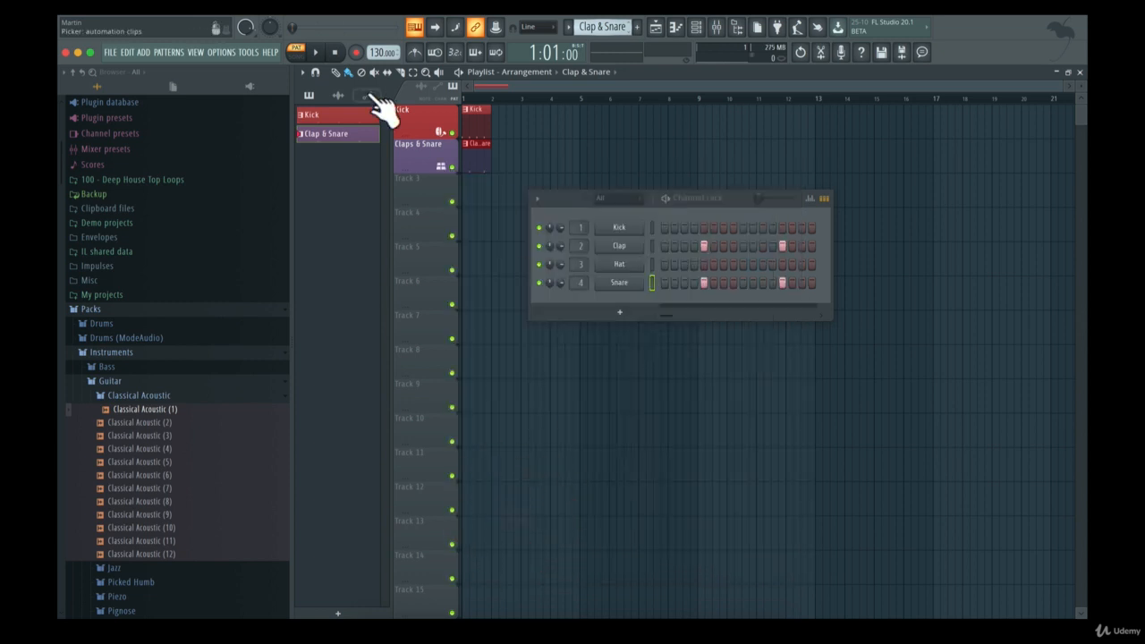
# Switch playback to song mode and audition the Kick and Clap & Snare clips in the playlist
pyautogui.click(572, 197)
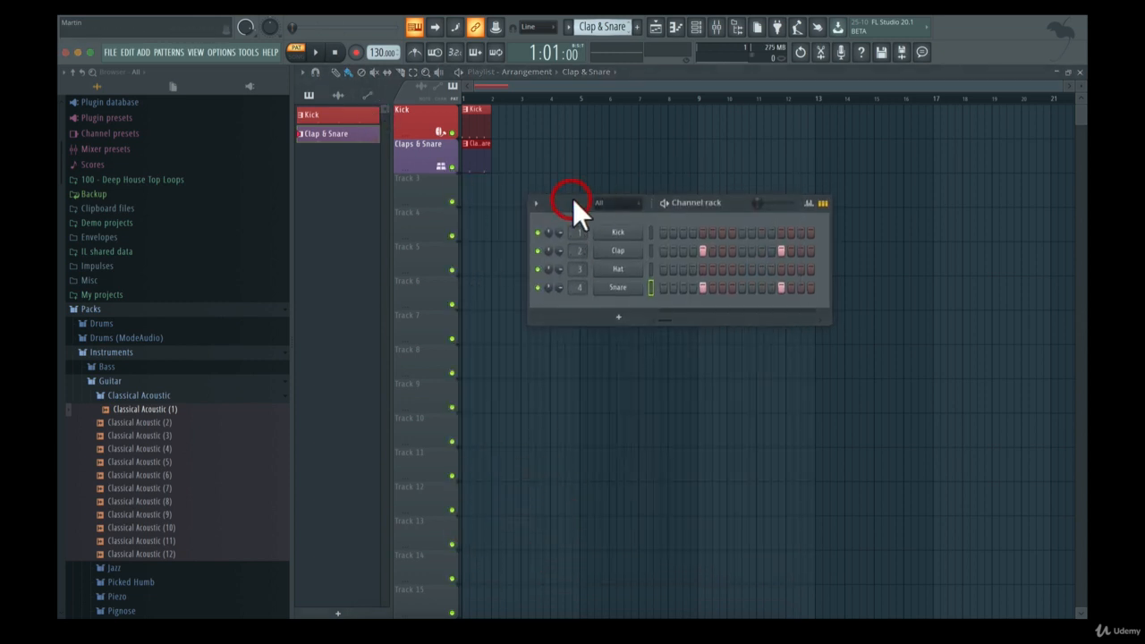
pyautogui.click(296, 52)
pyautogui.press('space')
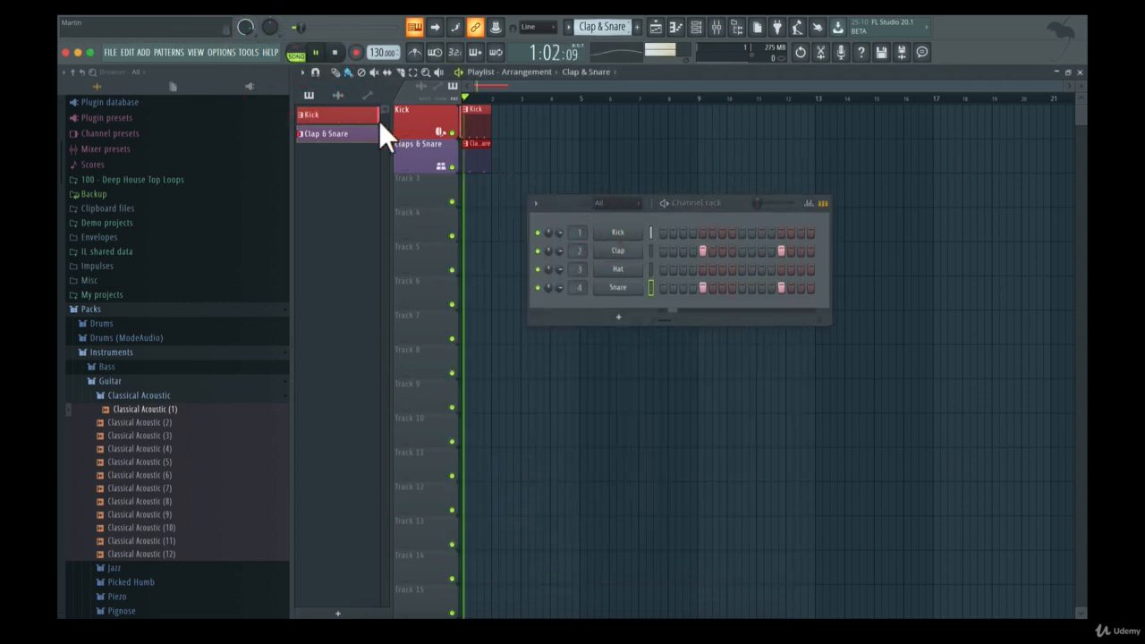
pyautogui.press('space')
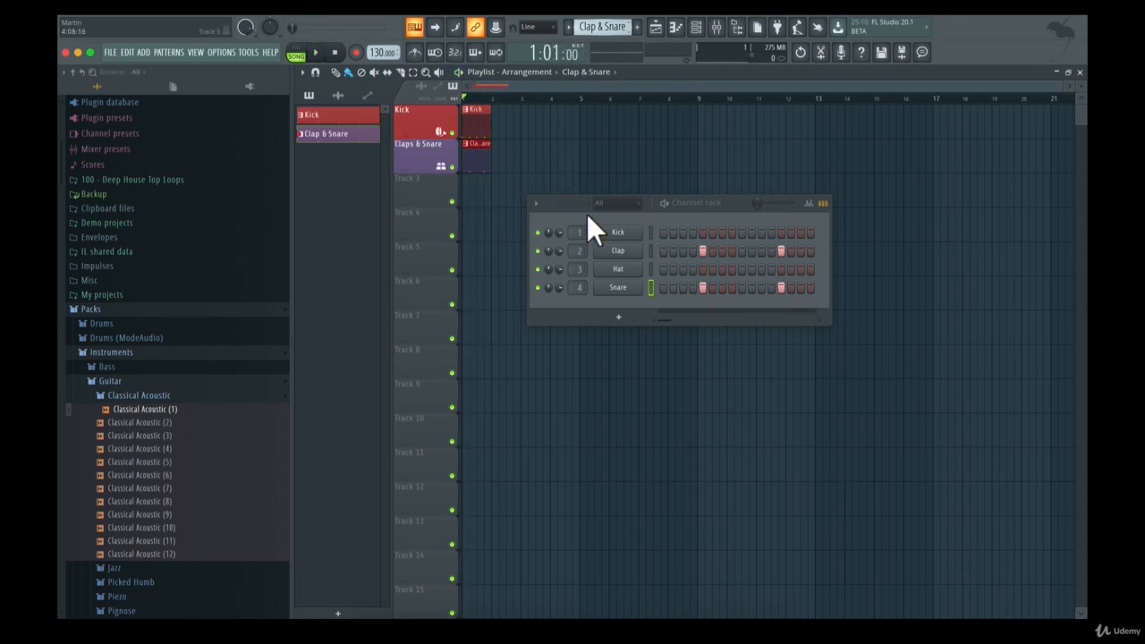
# Create a new pattern named "Hats" with an olive yellow-green colour
pyautogui.click(691, 215)
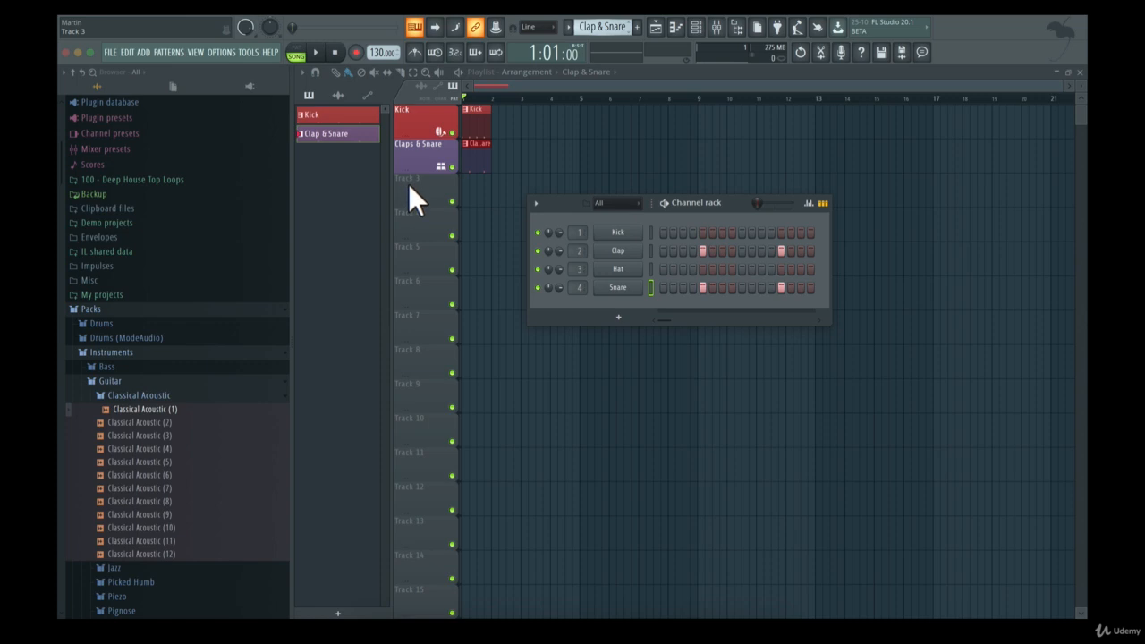
pyautogui.click(637, 26)
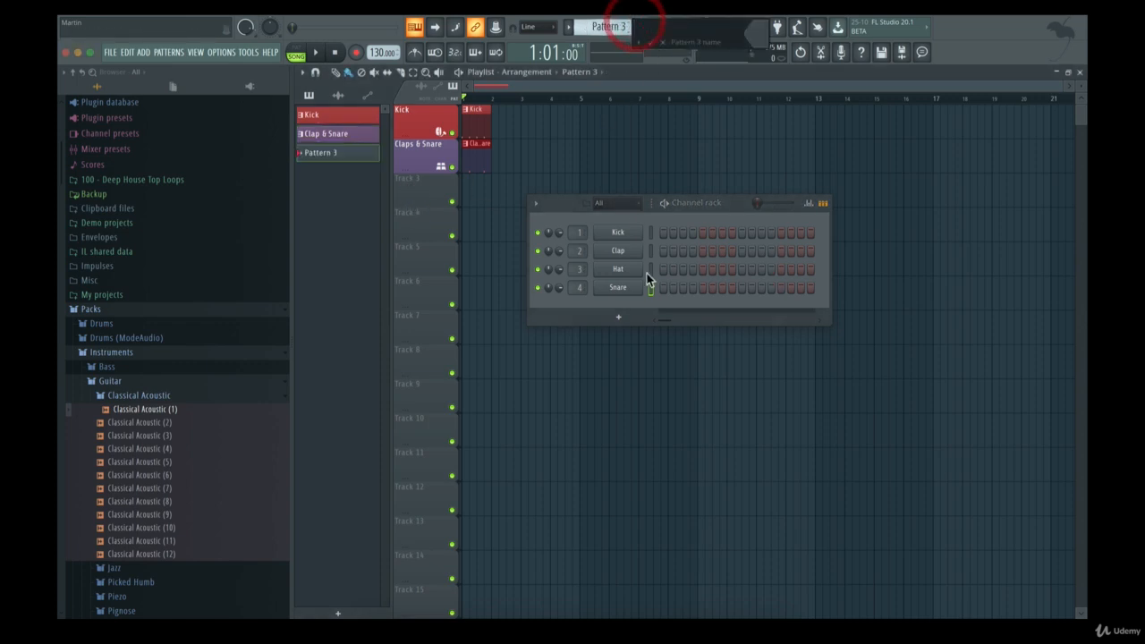
pyautogui.press('shift')
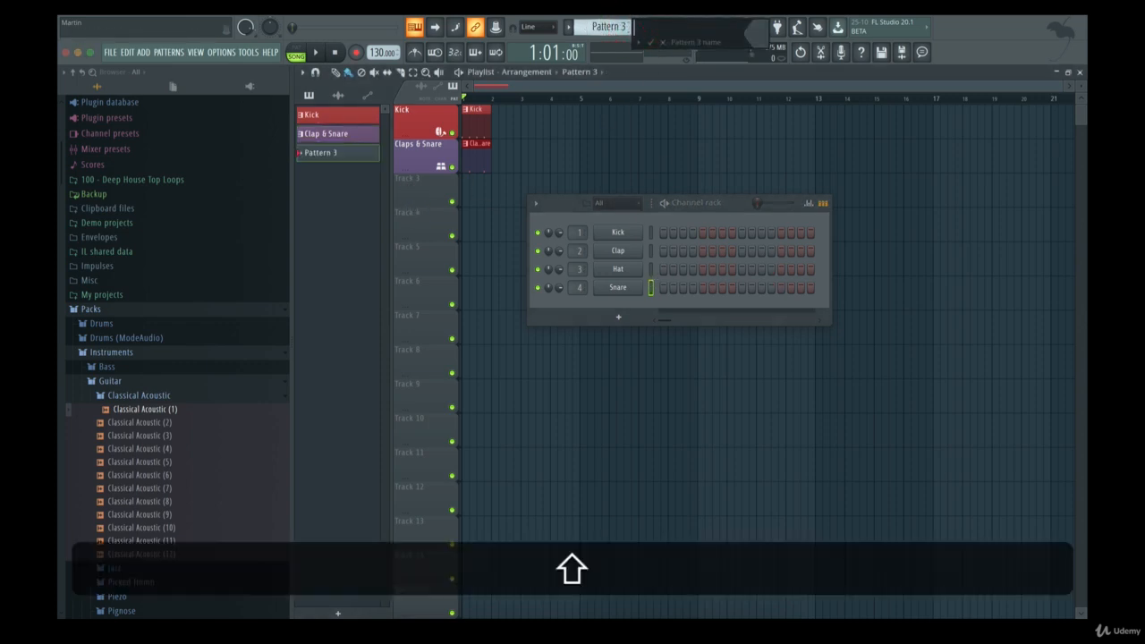
pyautogui.click(751, 38)
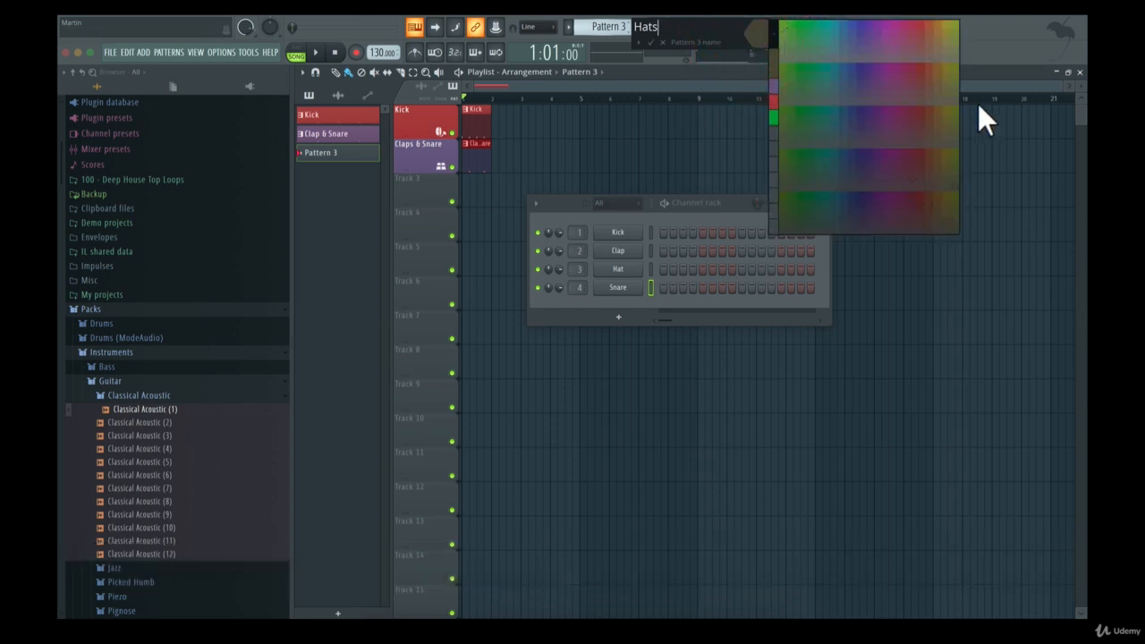
pyautogui.click(954, 111)
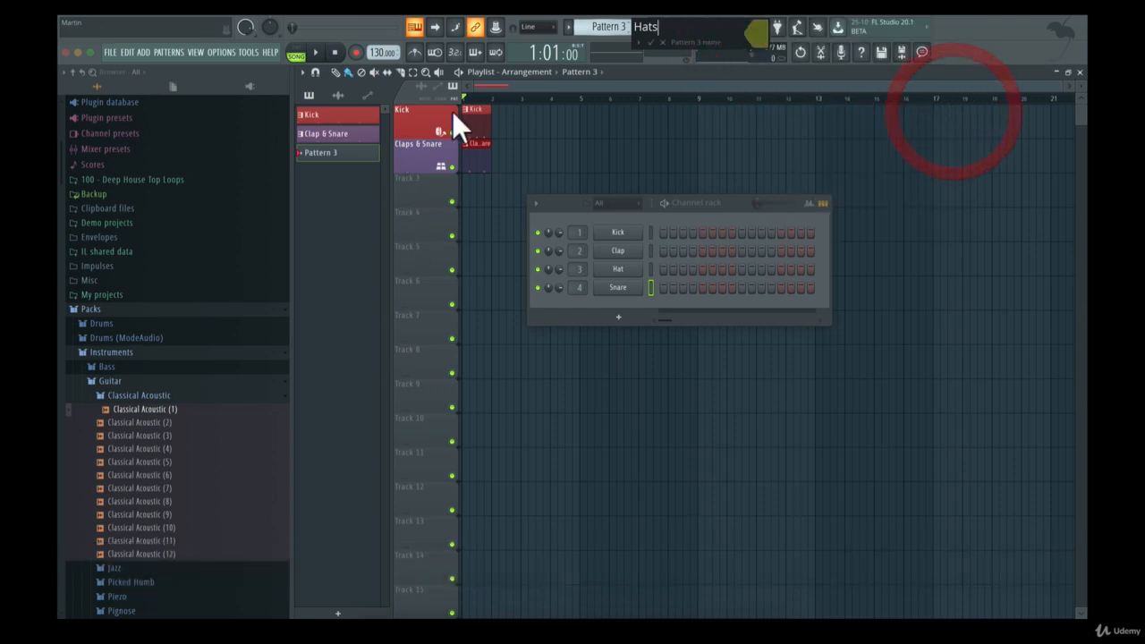
pyautogui.click(652, 43)
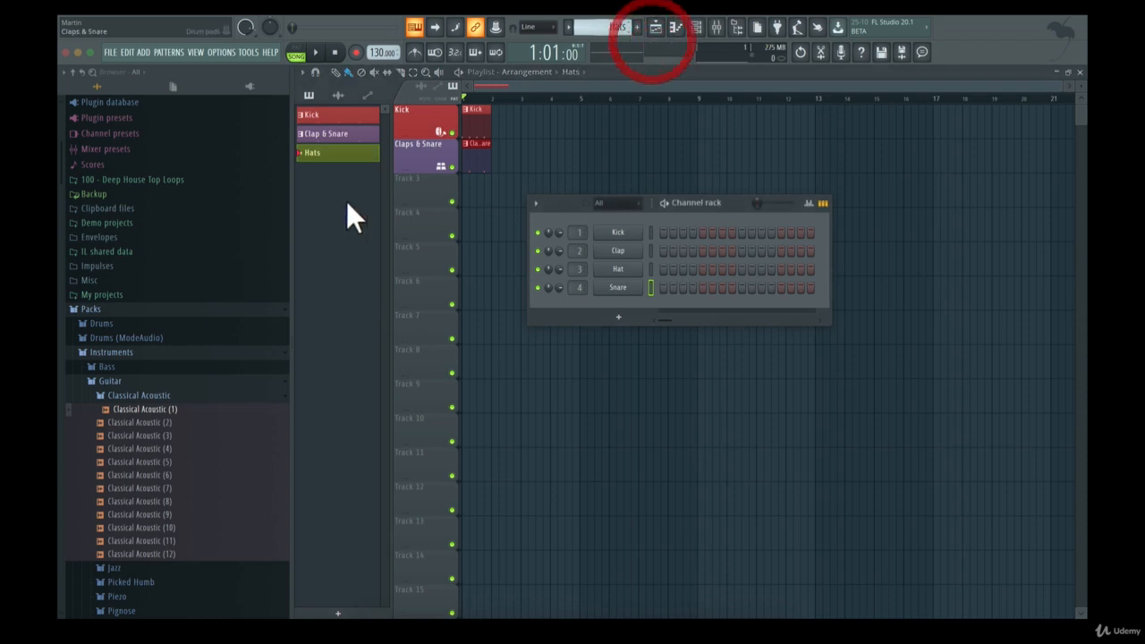
# Fill every second step of the Hat channel in the Hats pattern and audition it in pattern mode
pyautogui.rightClick(650, 265)
pyautogui.click(781, 308)
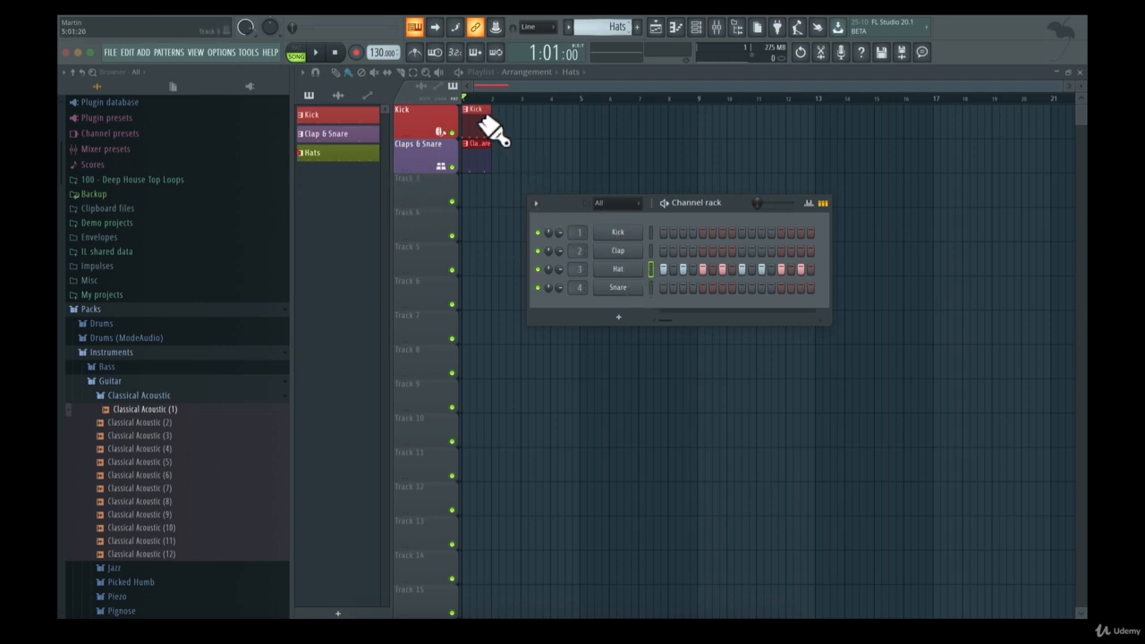
pyautogui.click(317, 51)
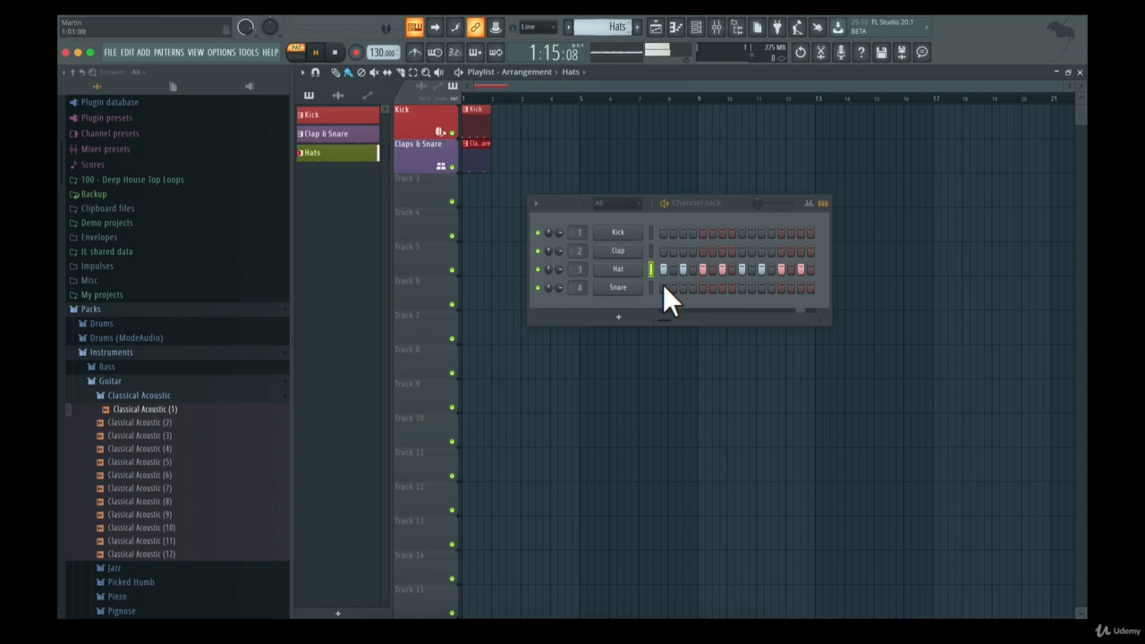
pyautogui.press('space')
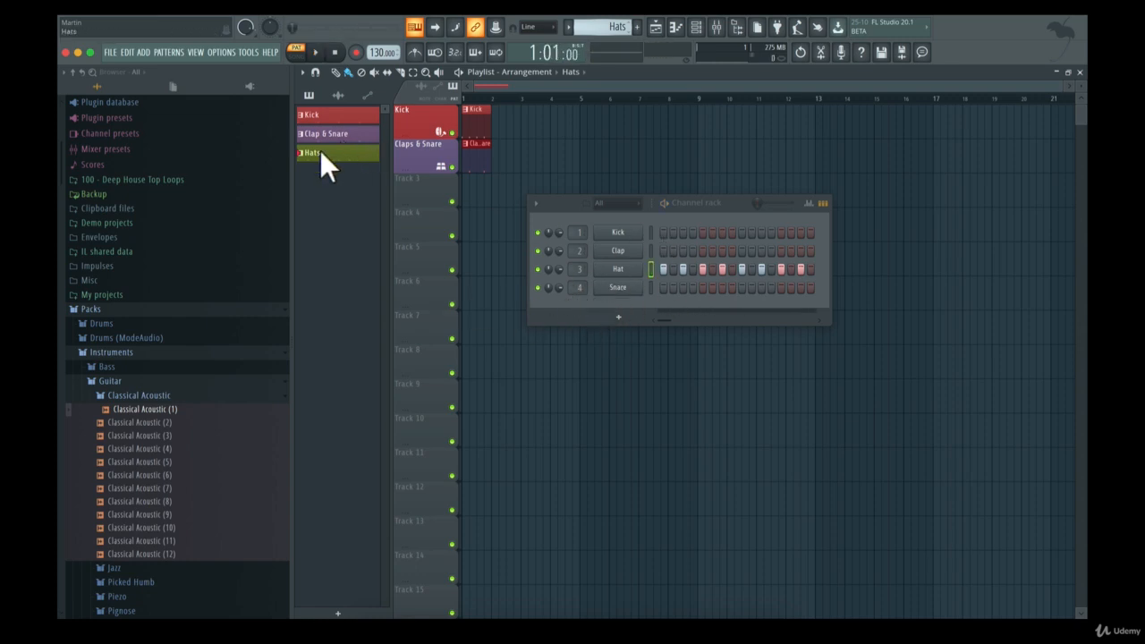
# Rename playlist Track 3 as "Hats" and give it a yellow-green colour
pyautogui.rightClick(406, 181)
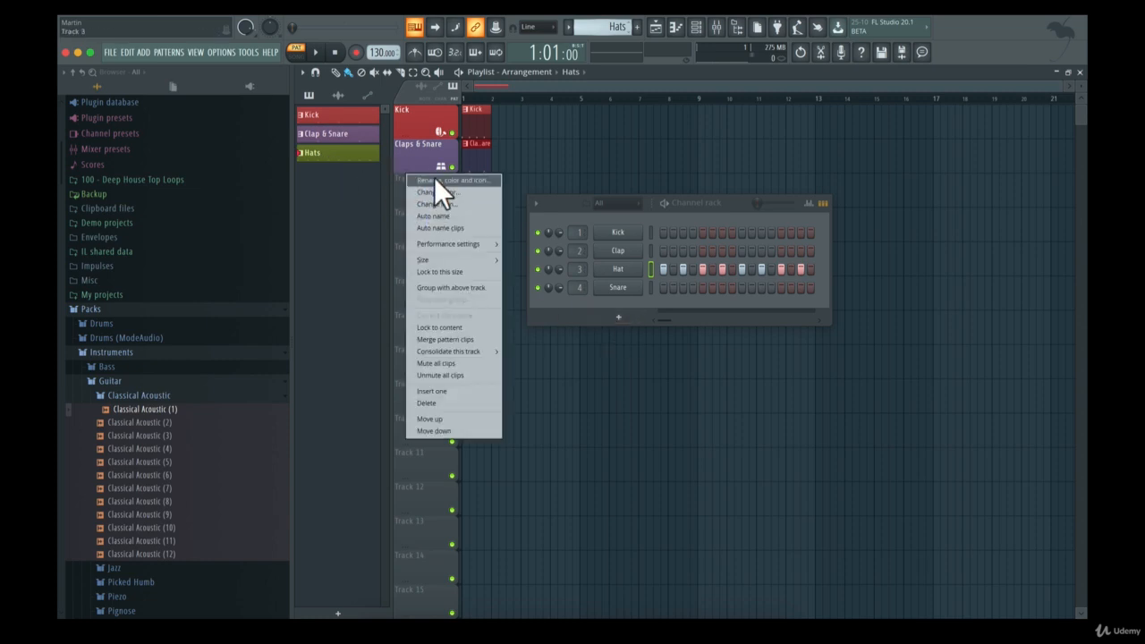
pyautogui.click(435, 180)
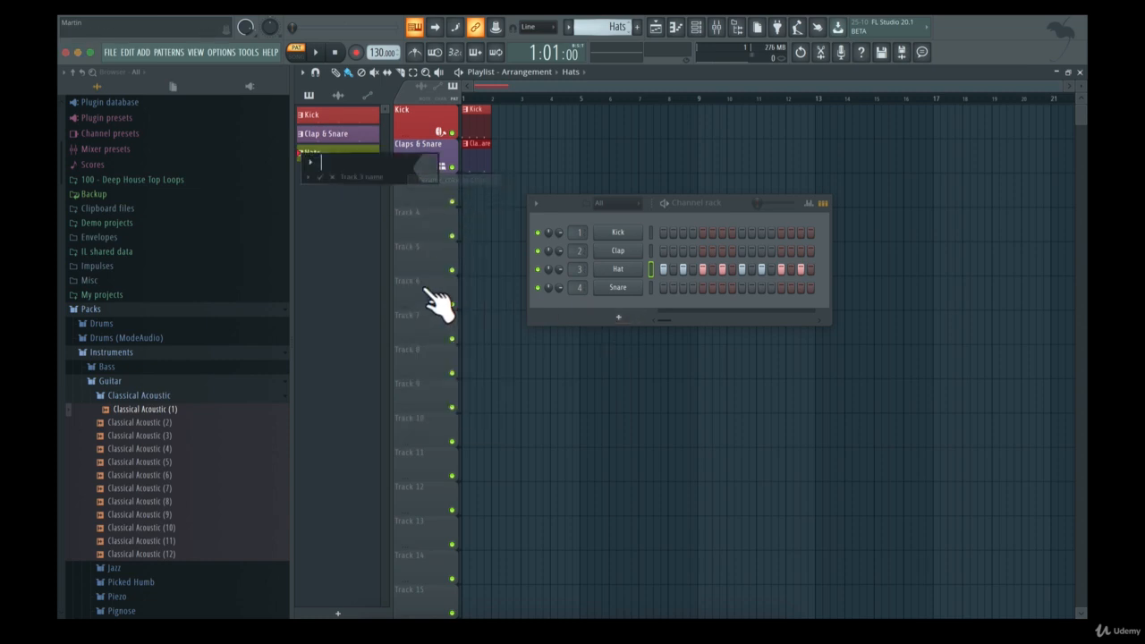
pyautogui.write('Hats')
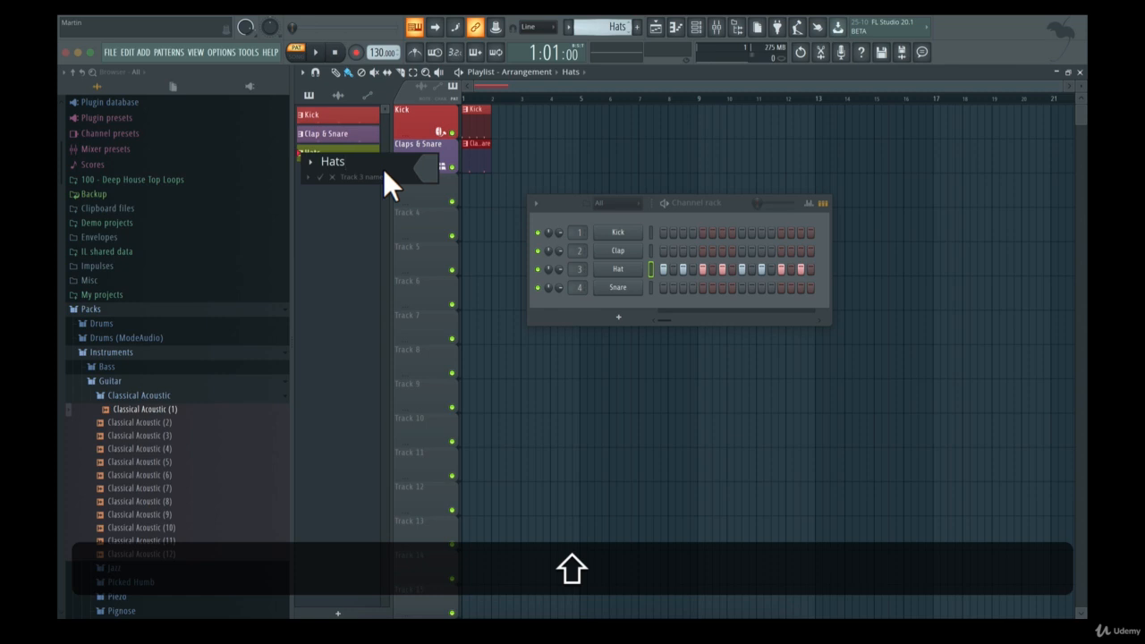
pyautogui.click(421, 171)
pyautogui.click(626, 160)
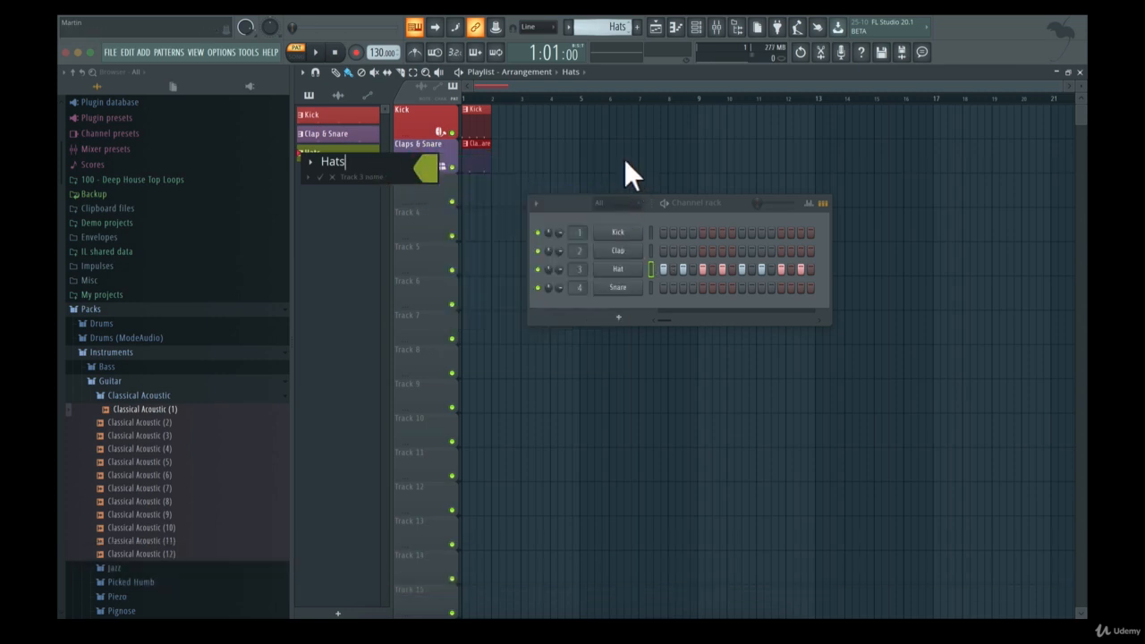
pyautogui.click(320, 178)
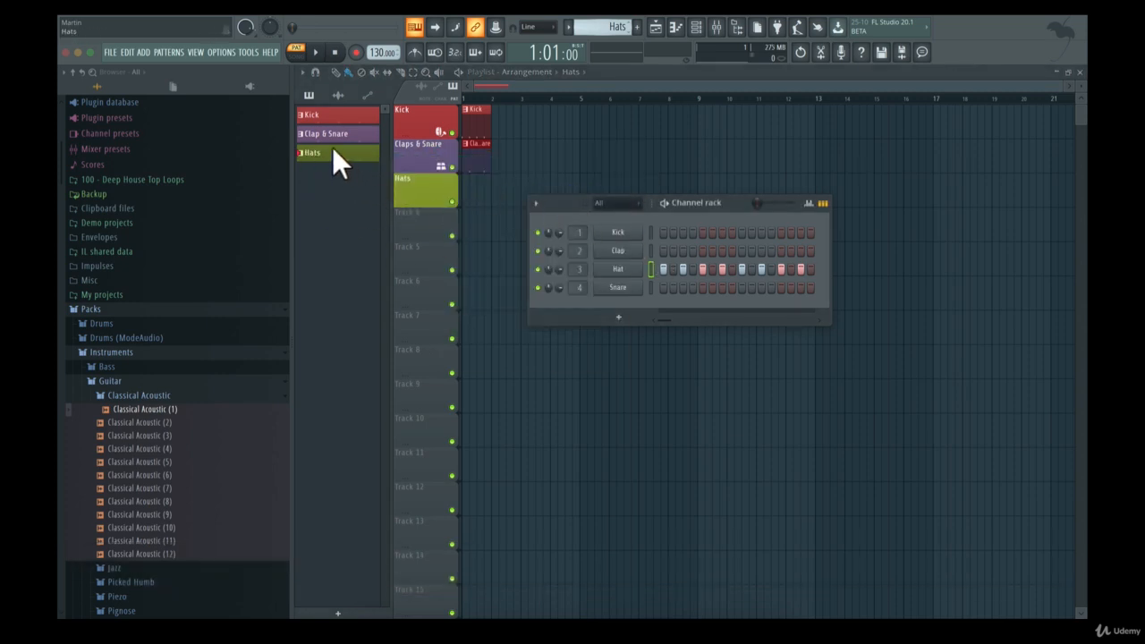
# Place the Hats pattern on the Hats track at bar 1 and play the arrangement in song mode
pyautogui.click(470, 192)
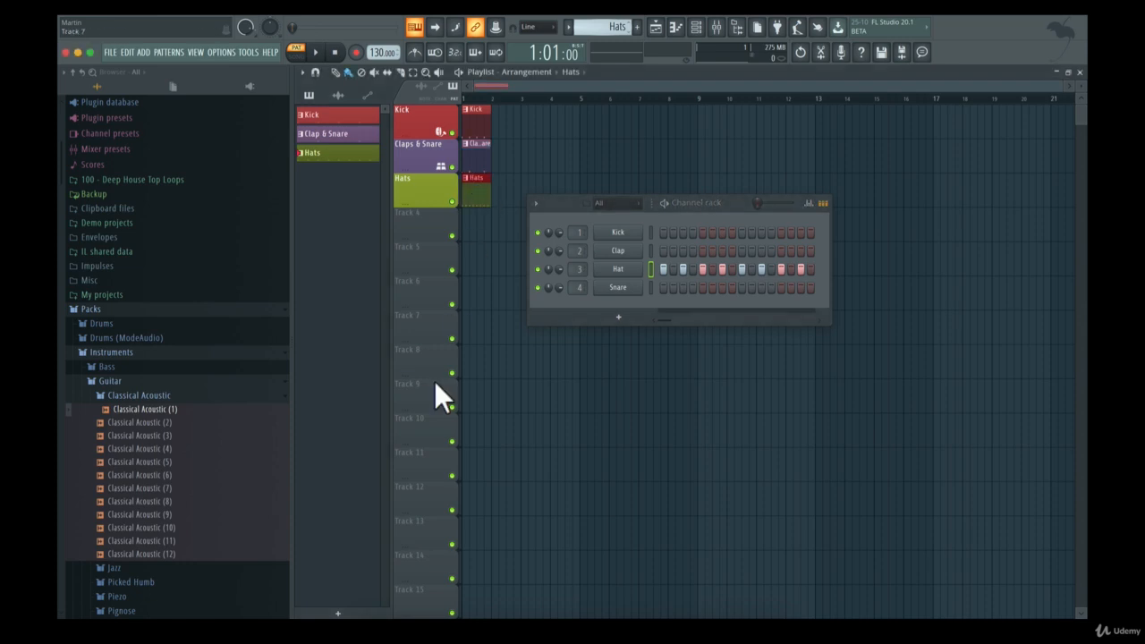
pyautogui.click(295, 54)
pyautogui.click(315, 51)
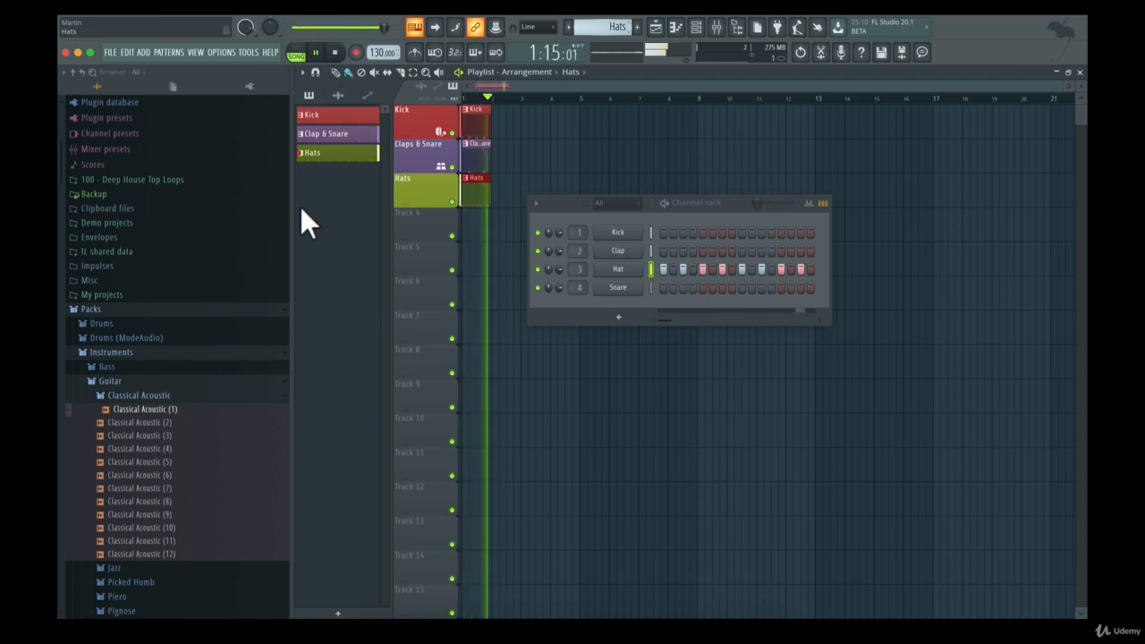
pyautogui.click(315, 52)
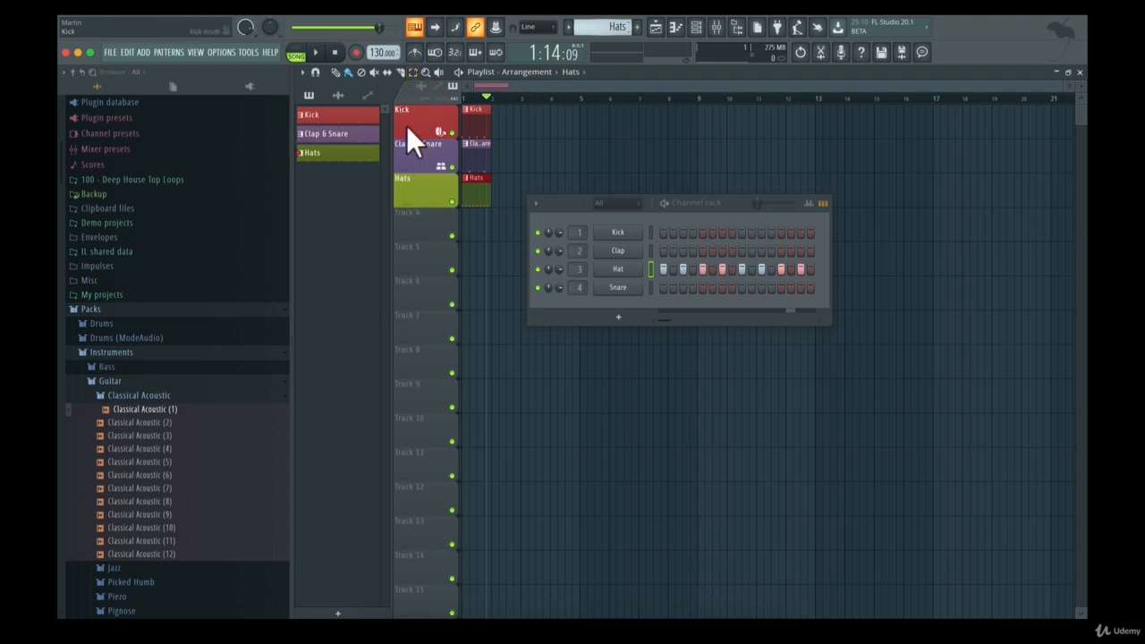
pyautogui.rightClick(417, 151)
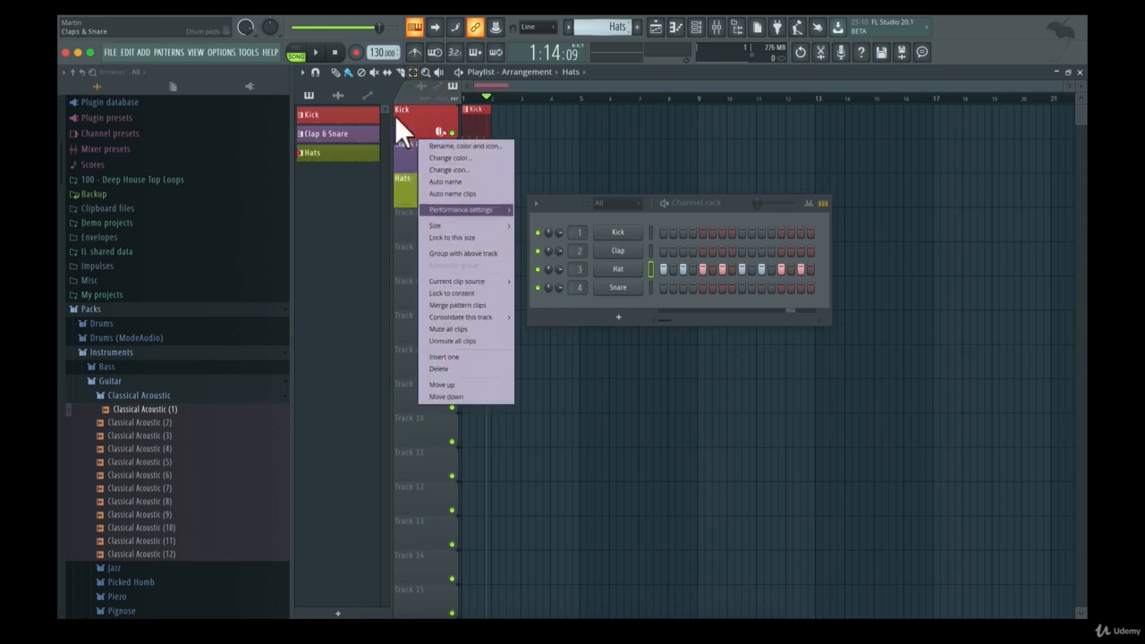
pyautogui.click(407, 158)
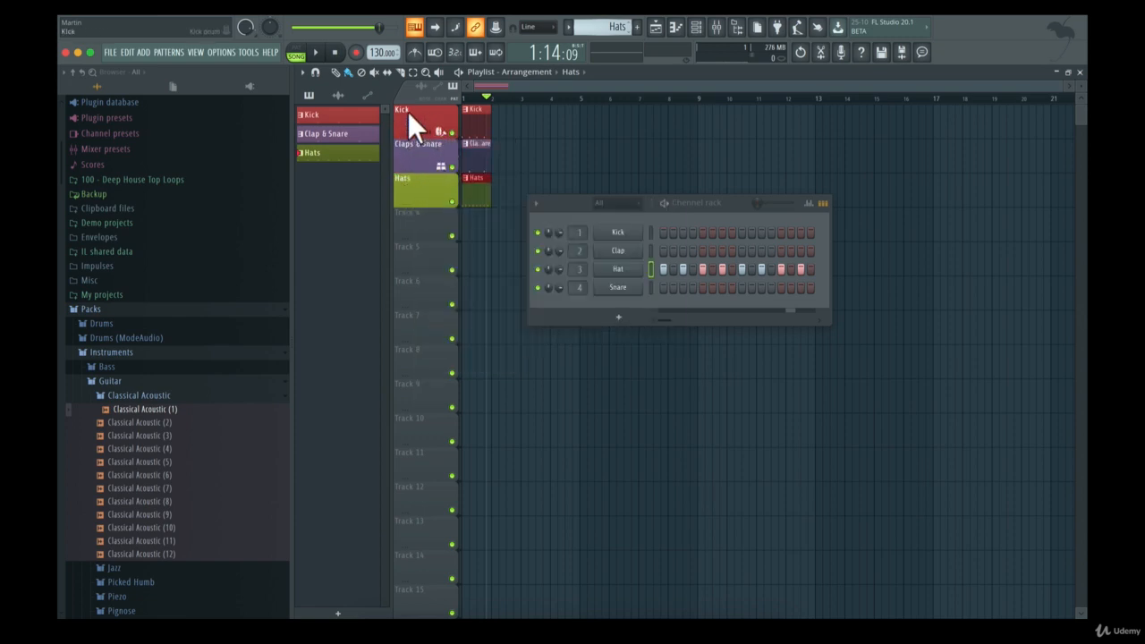
pyautogui.rightClick(416, 115)
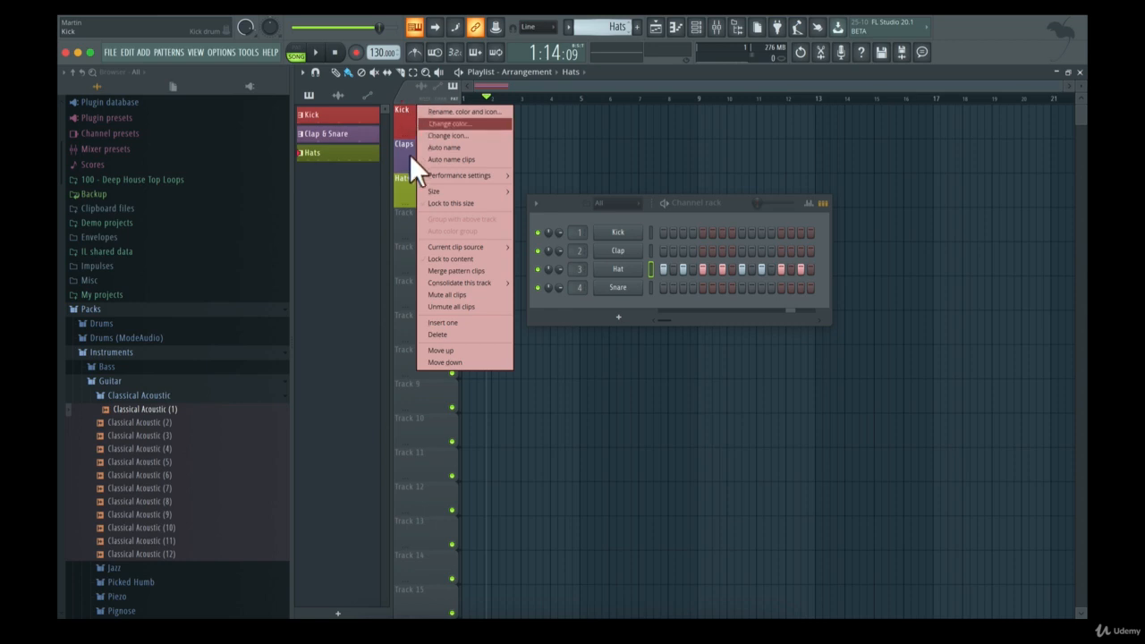
# Group the Claps & Snare and Hats tracks with the Kick track above them
pyautogui.rightClick(412, 159)
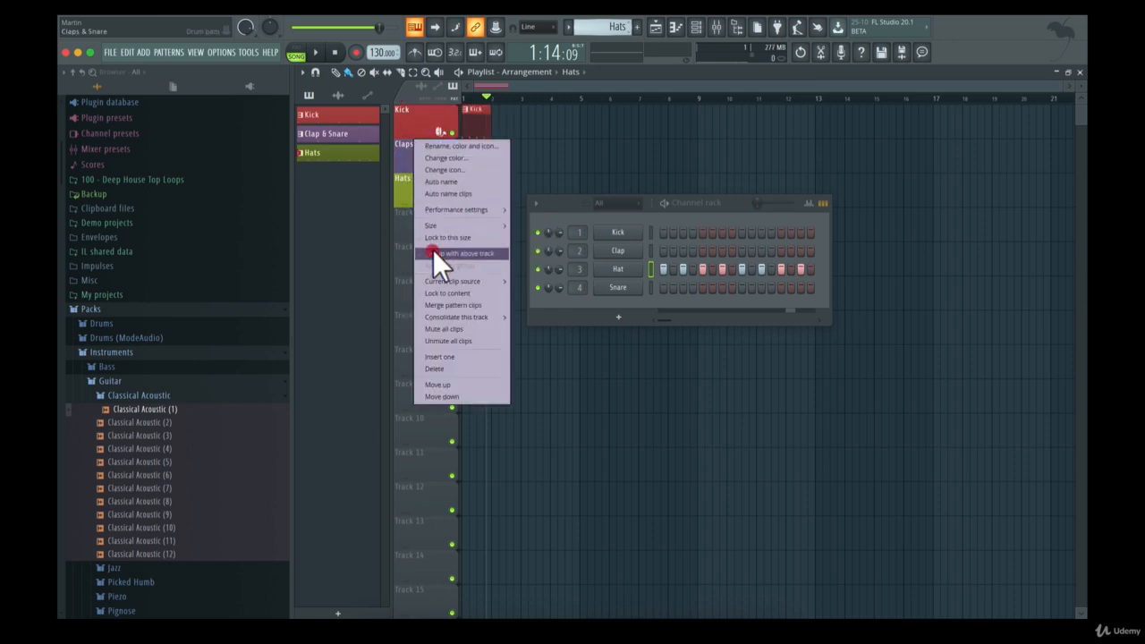
pyautogui.click(433, 253)
pyautogui.rightClick(416, 184)
pyautogui.click(462, 287)
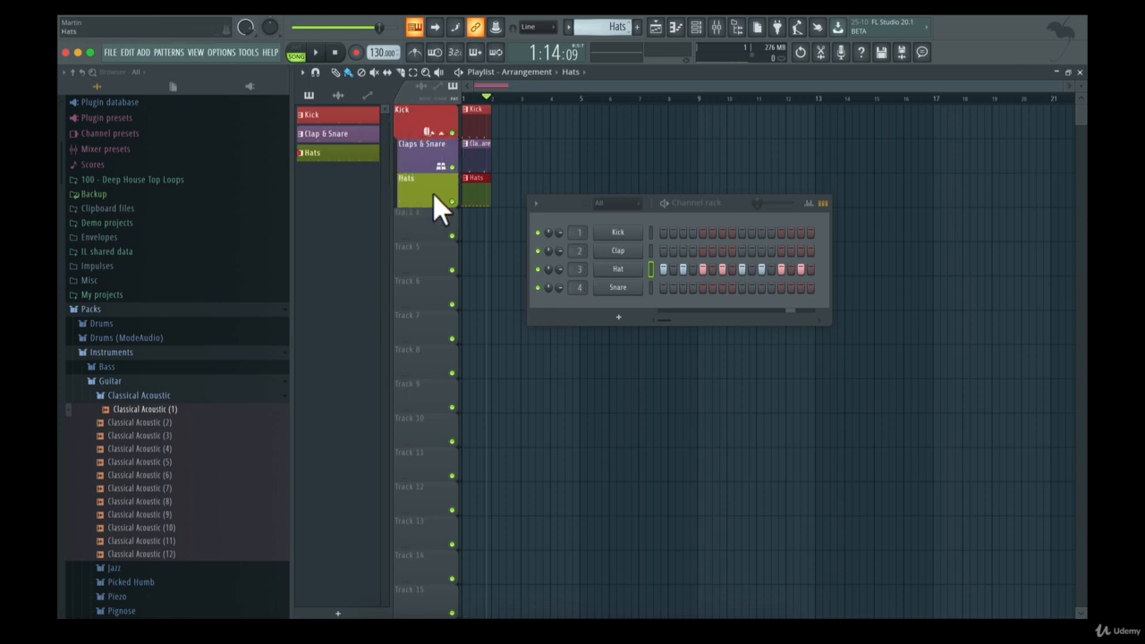
# Audition the arrangement and test collapsing and expanding the track group under the Kick track
pyautogui.press('space')
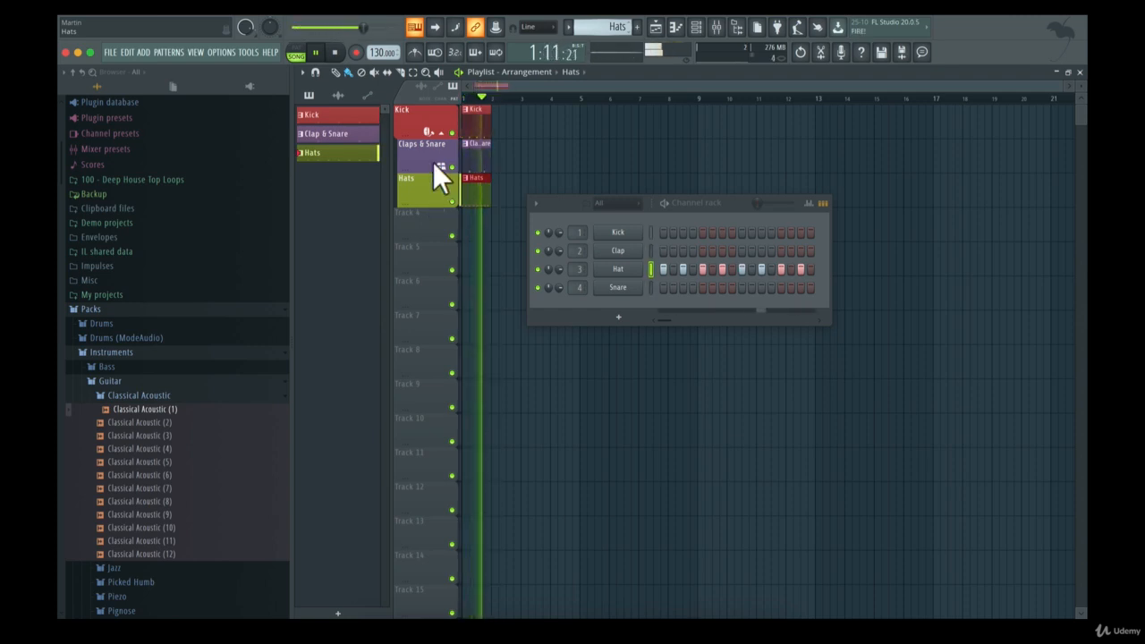
pyautogui.press('space')
pyautogui.click(441, 132)
pyautogui.click(441, 132)
pyautogui.click(441, 133)
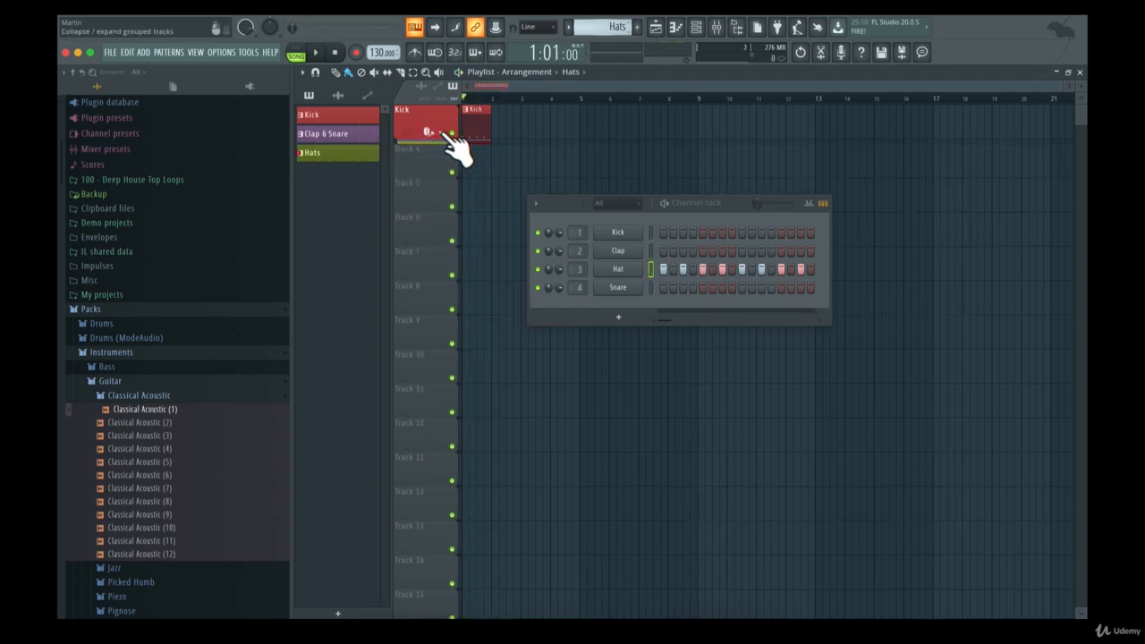
pyautogui.click(442, 133)
pyautogui.click(443, 132)
pyautogui.click(442, 132)
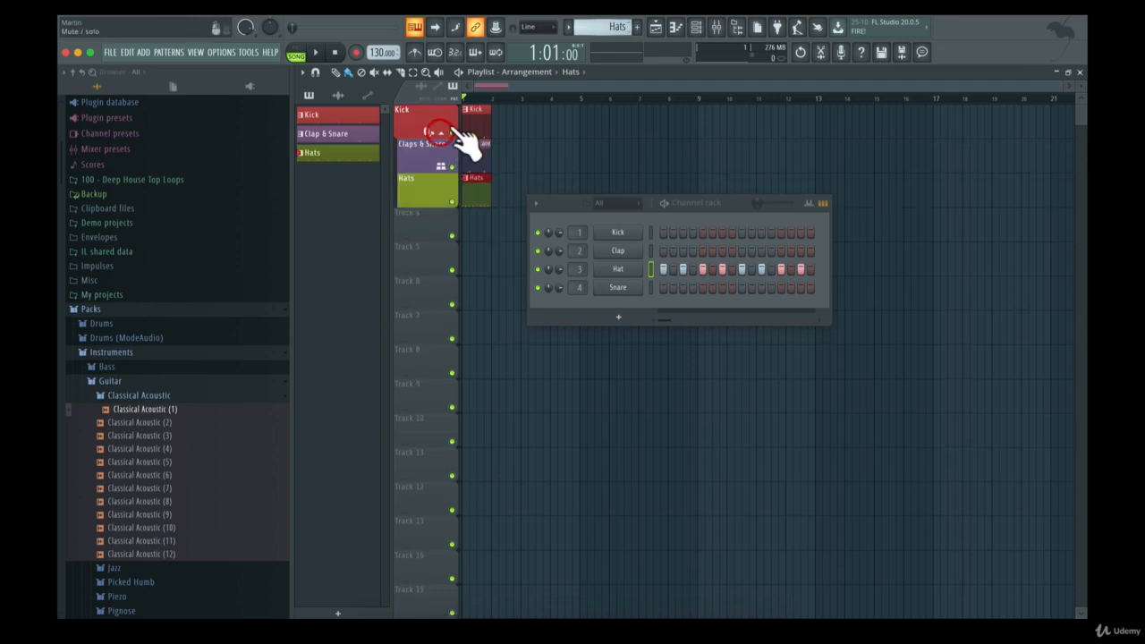
# Collapse the track group under the Kick track and expand it again
pyautogui.moveTo(477, 115)
pyautogui.mouseDown()
pyautogui.moveTo(522, 124)
pyautogui.moveTo(493, 135)
pyautogui.moveTo(475, 119)
pyautogui.mouseUp()
pyautogui.click(441, 132)
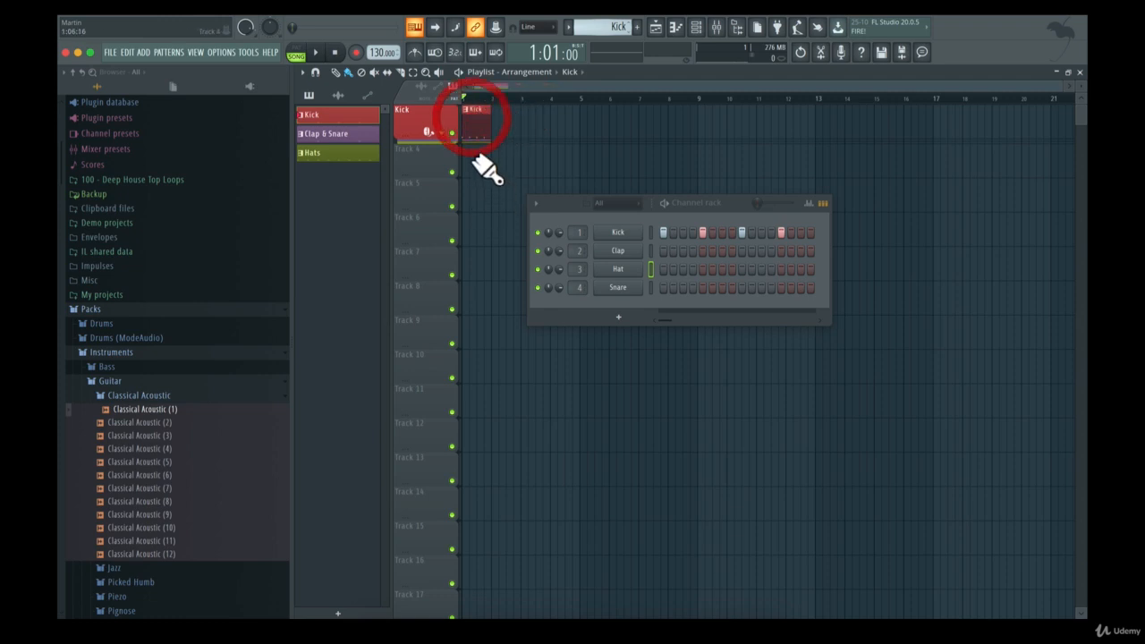
pyautogui.click(441, 132)
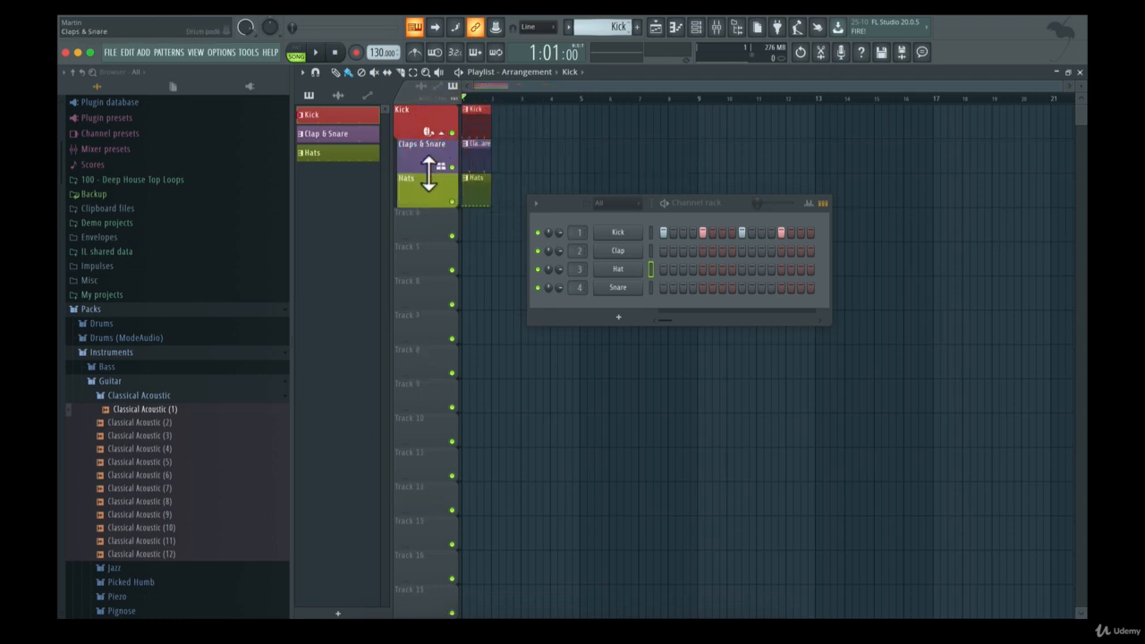
# Try grouping the empty playlist tracks from Track 4 to Track 9 with the tracks above them
pyautogui.press('super+z')
pyautogui.rightClick(423, 221)
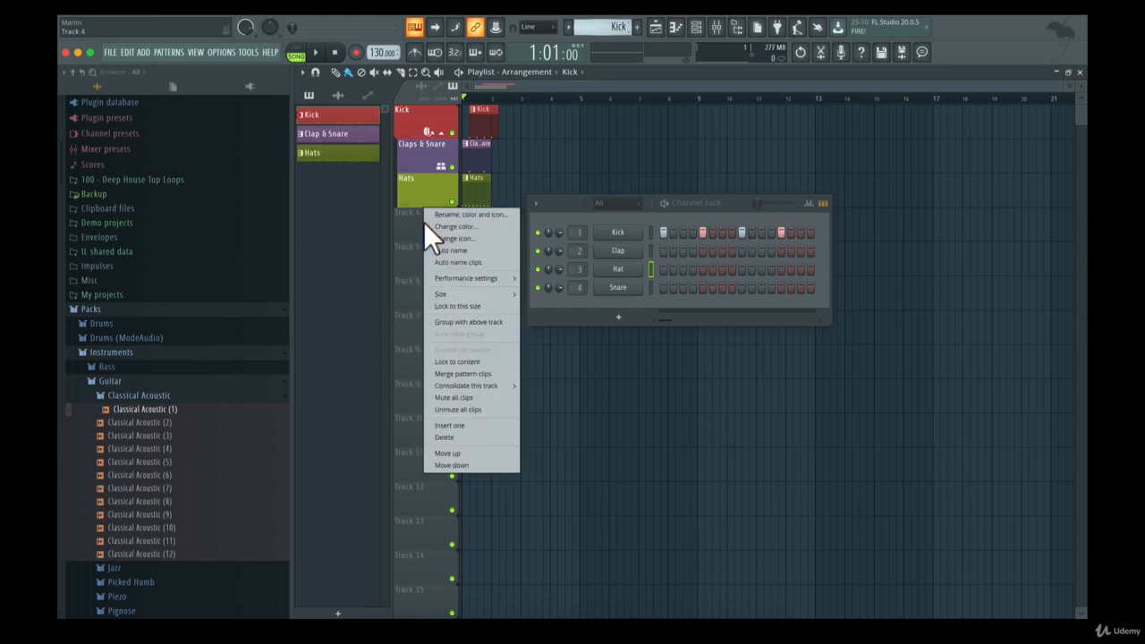
pyautogui.press('g')
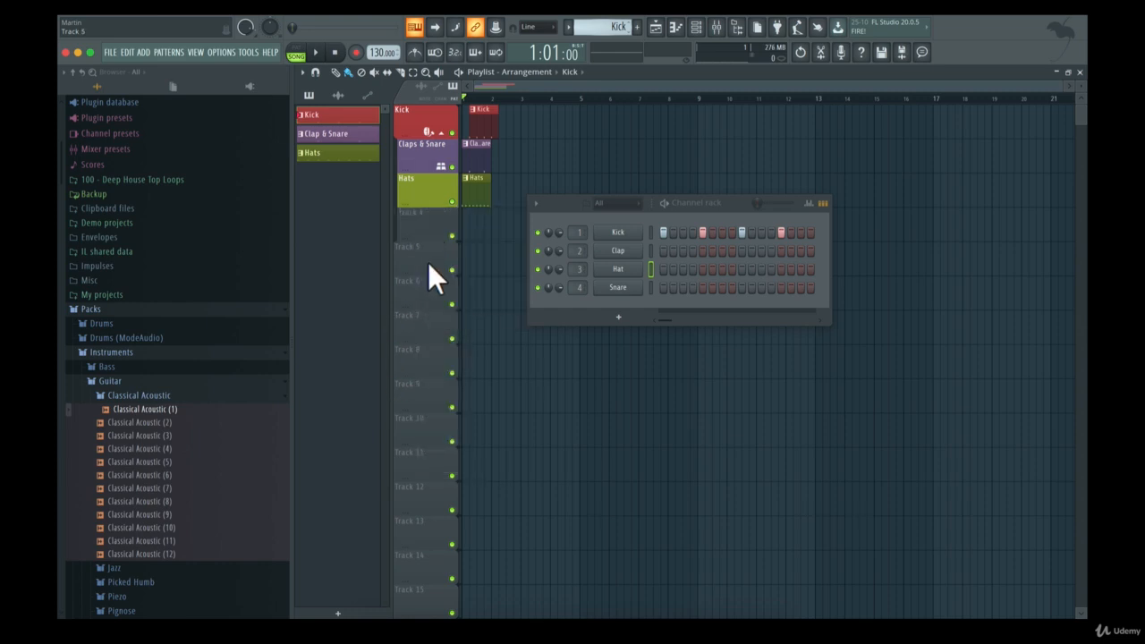
pyautogui.rightClick(418, 314)
pyautogui.press('g')
pyautogui.rightClick(414, 360)
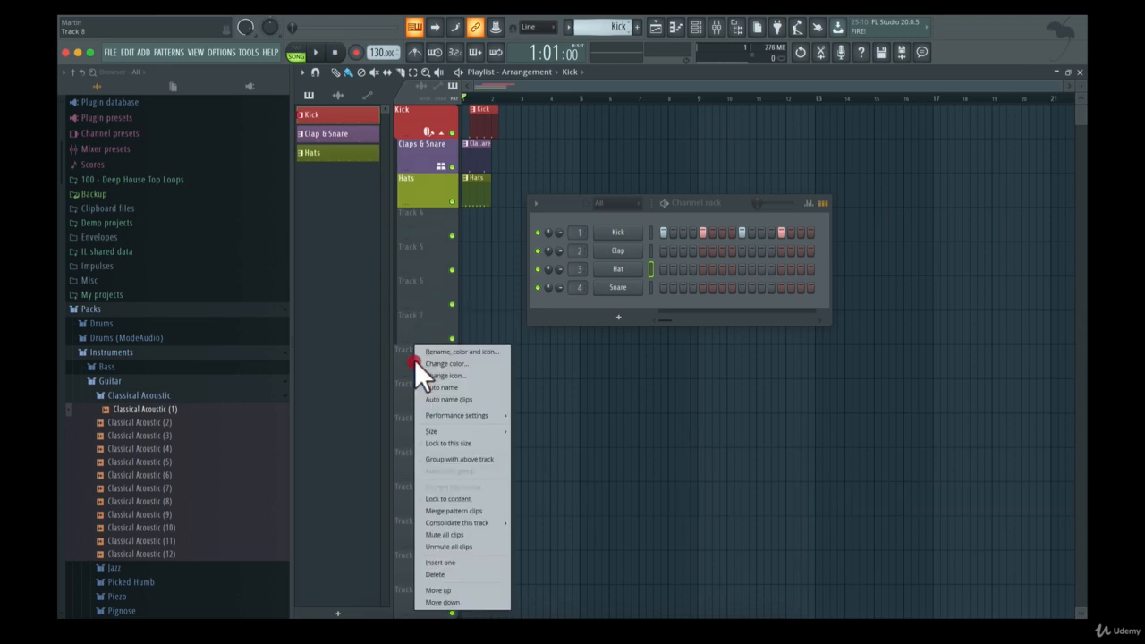
pyautogui.press('g')
pyautogui.rightClick(415, 398)
pyautogui.press('g')
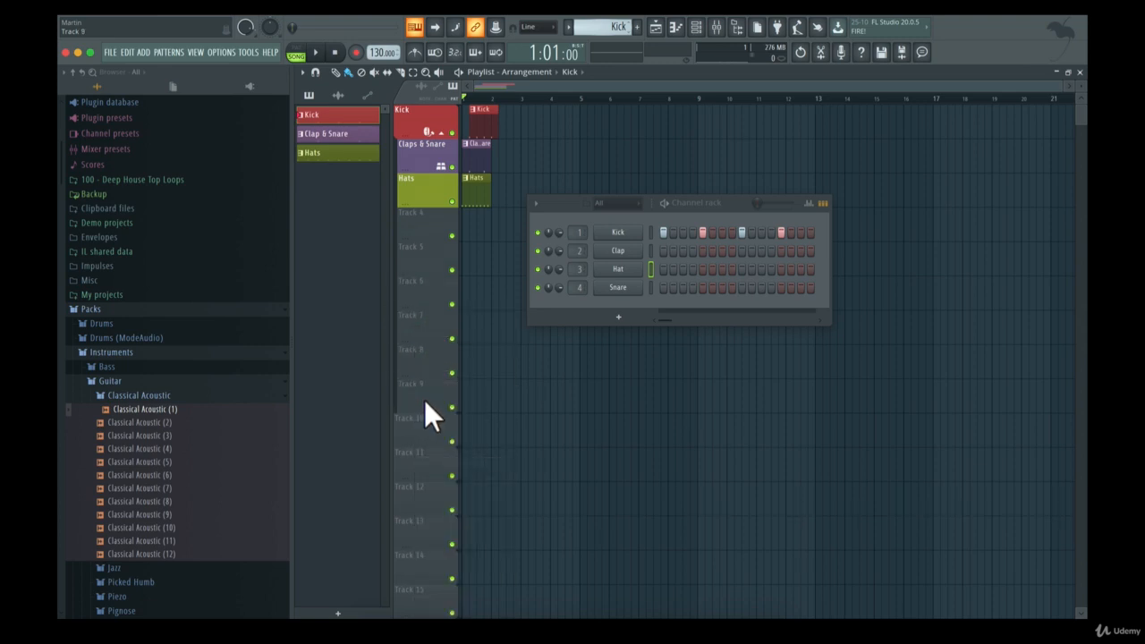
# Auto-colour the collapsed Kick track group so all its tracks take the Kick colour, and expand the group
pyautogui.click(441, 132)
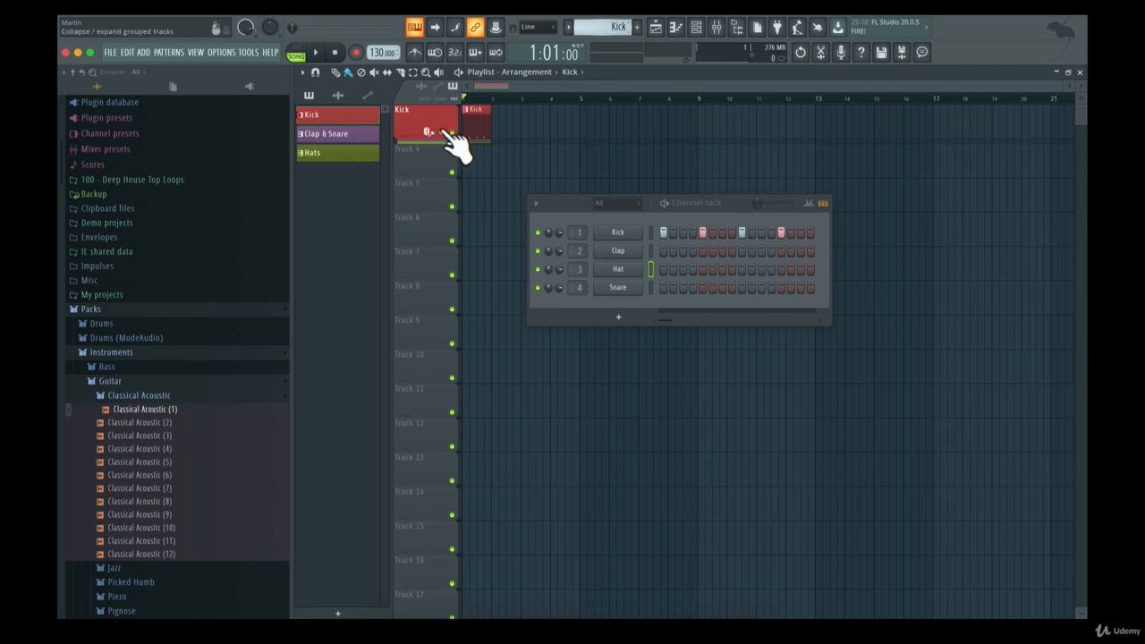
pyautogui.rightClick(437, 113)
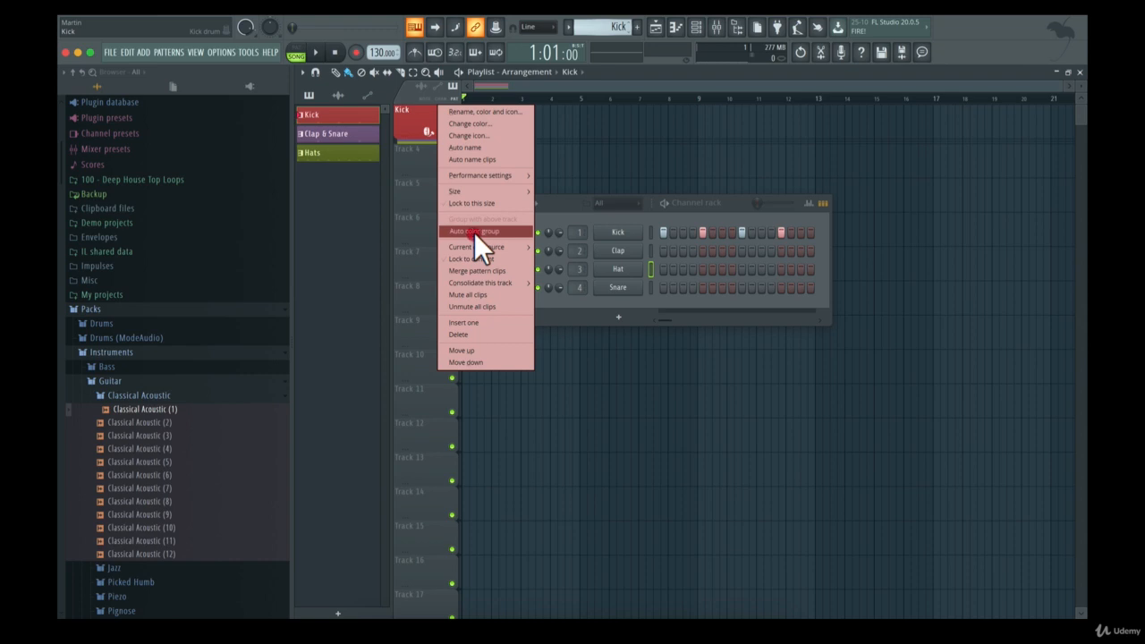
pyautogui.click(474, 232)
pyautogui.click(441, 132)
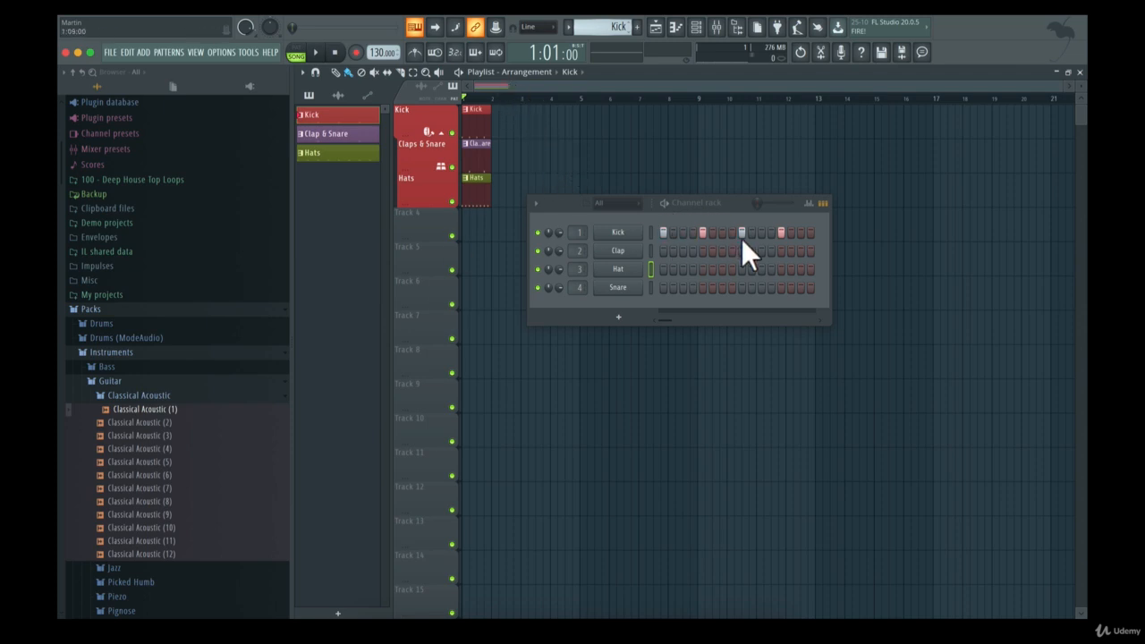
# Open the Kick channel's piano roll and move the channel rack clear of it to view the kick notes
pyautogui.rightClick(640, 231)
pyautogui.click(626, 229)
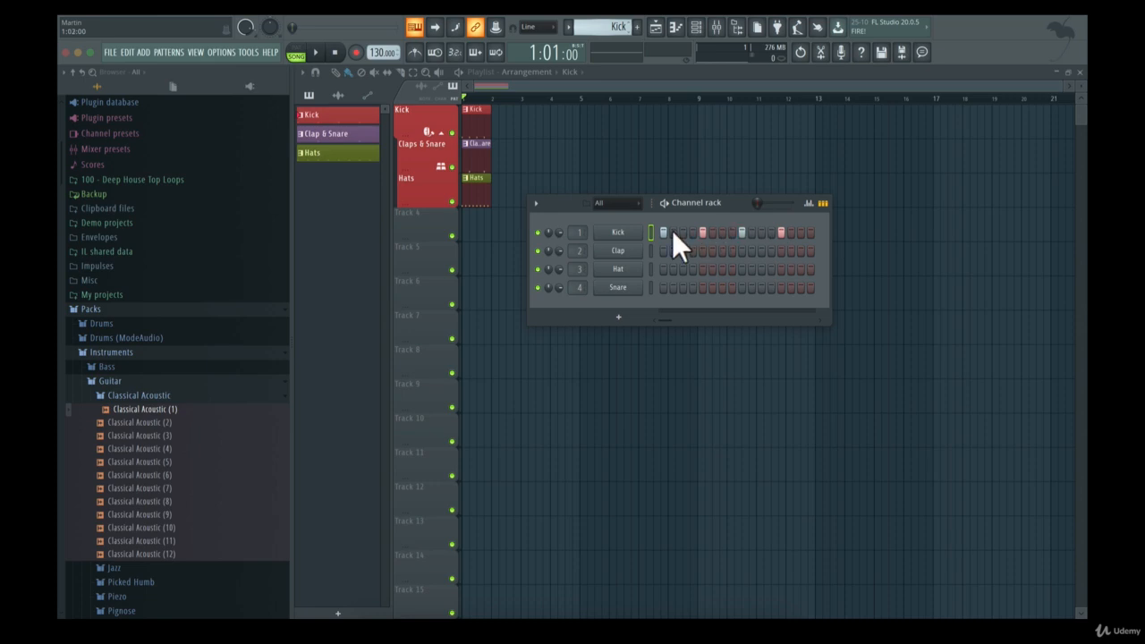
pyautogui.rightClick(639, 233)
pyautogui.click(623, 225)
pyautogui.rightClick(624, 234)
pyautogui.click(654, 234)
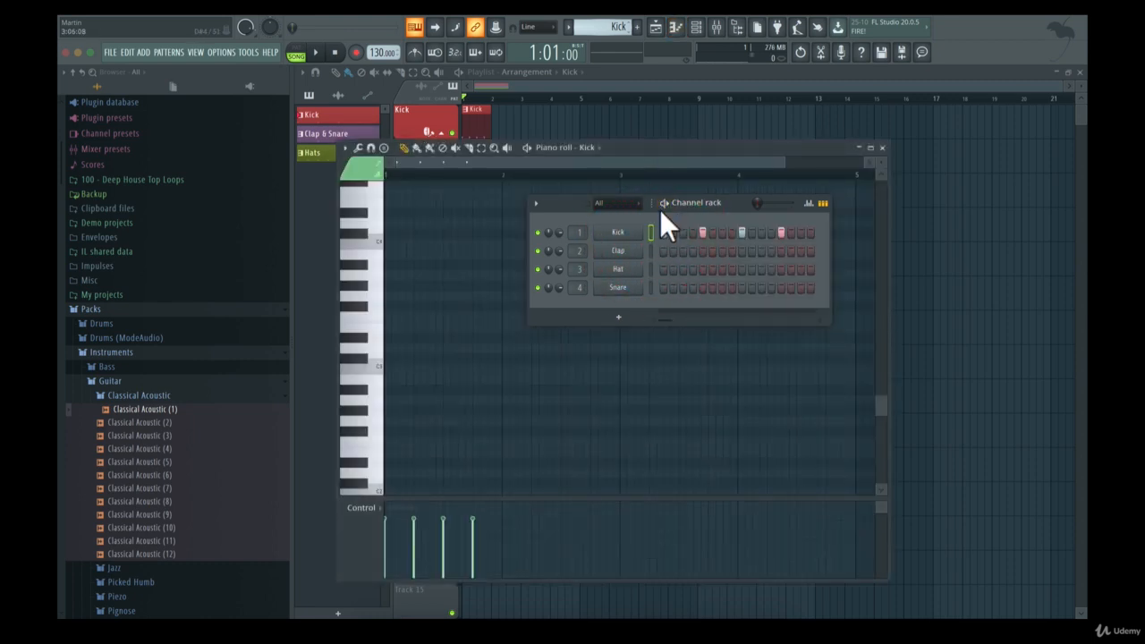
pyautogui.moveTo(659, 209); pyautogui.dragTo(899, 61)
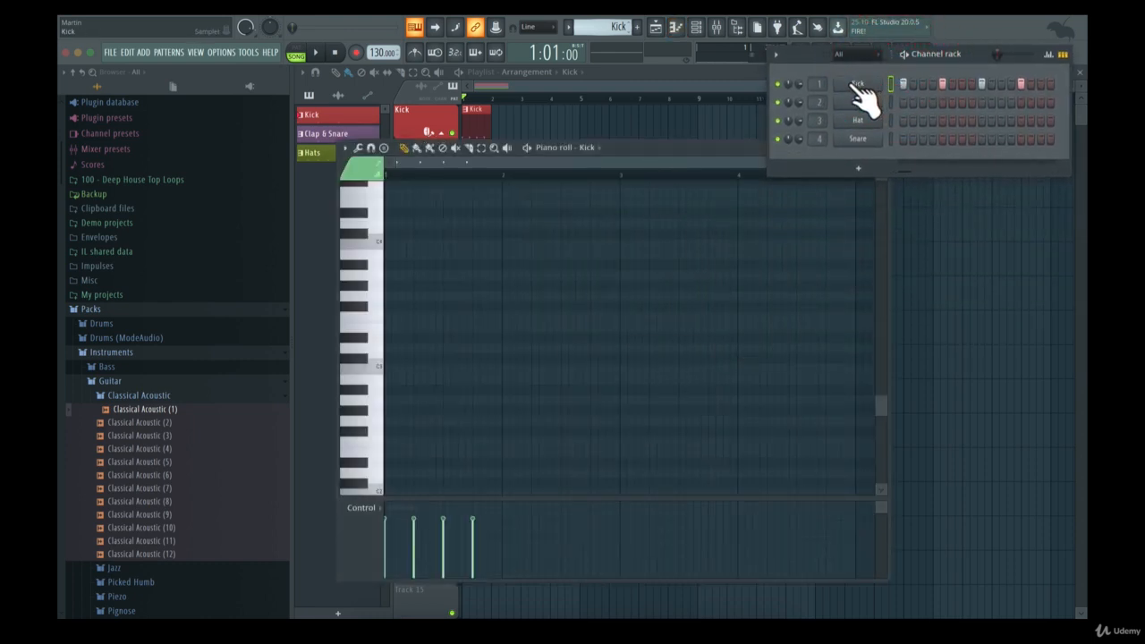
pyautogui.click(661, 150)
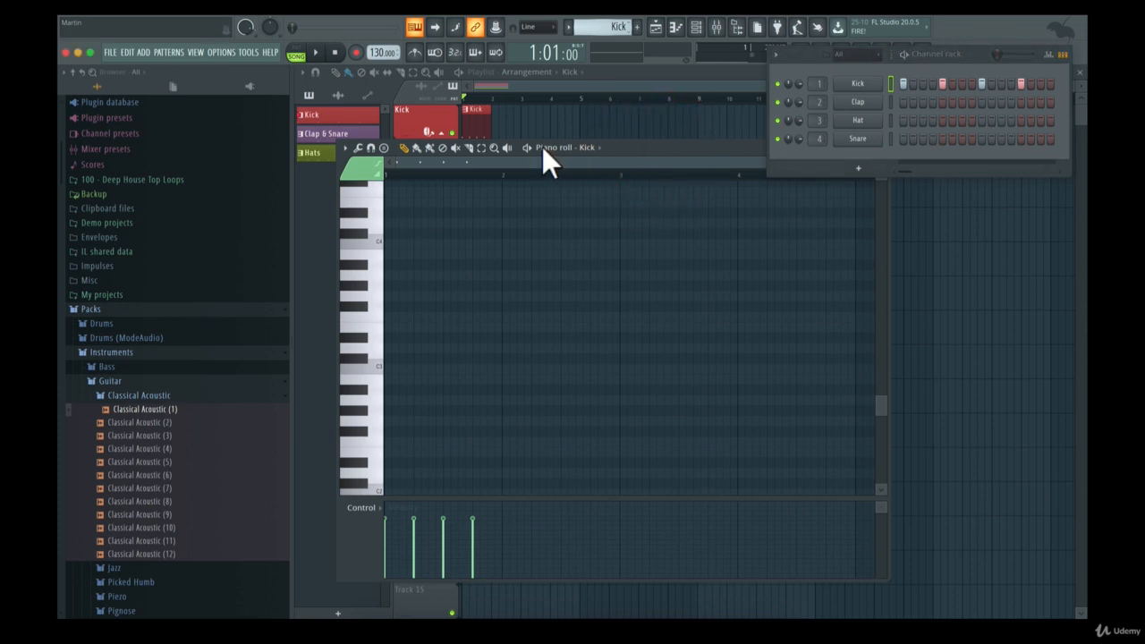
# Show the Clap channel in the piano roll and move that window below the channel rack
pyautogui.rightClick(860, 83)
pyautogui.click(854, 97)
pyautogui.rightClick(863, 101)
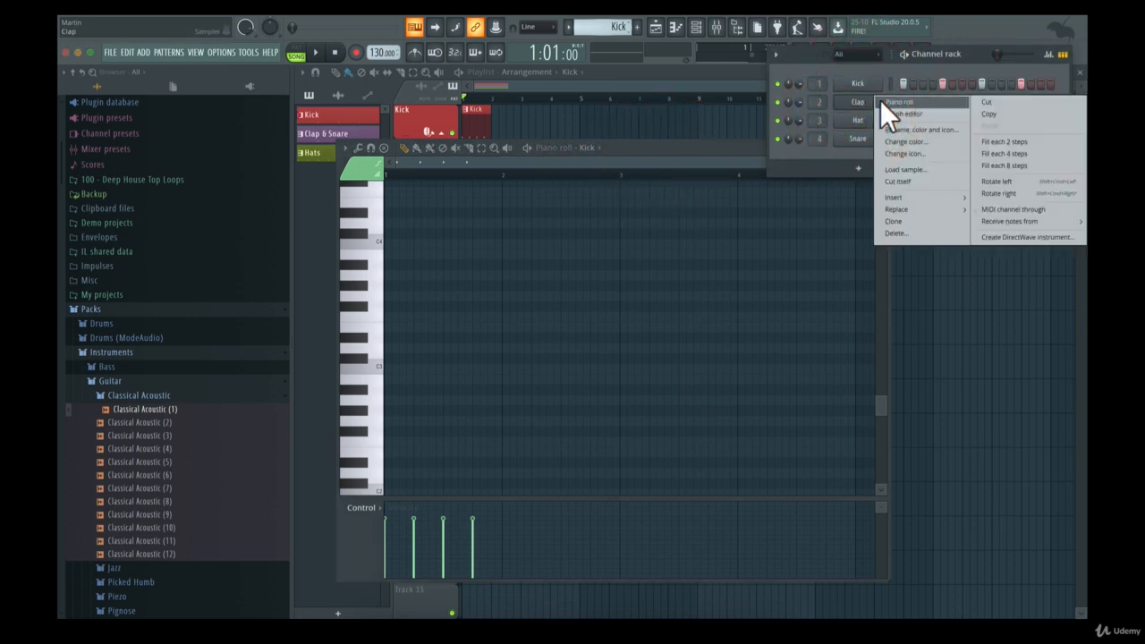
pyautogui.click(880, 101)
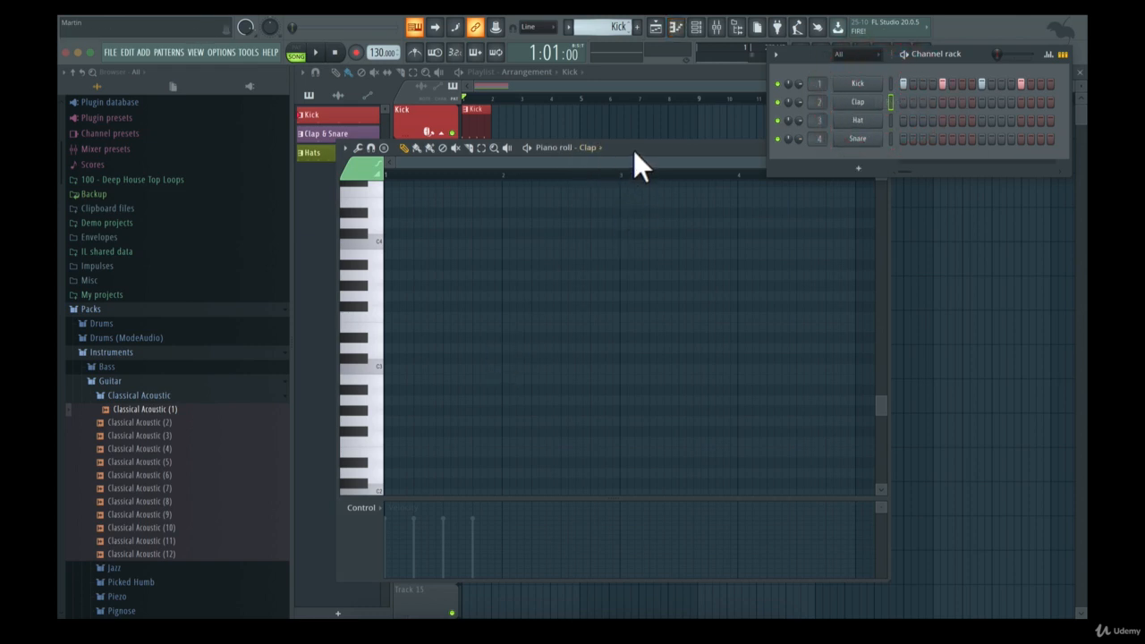
pyautogui.moveTo(633, 150); pyautogui.dragTo(772, 185)
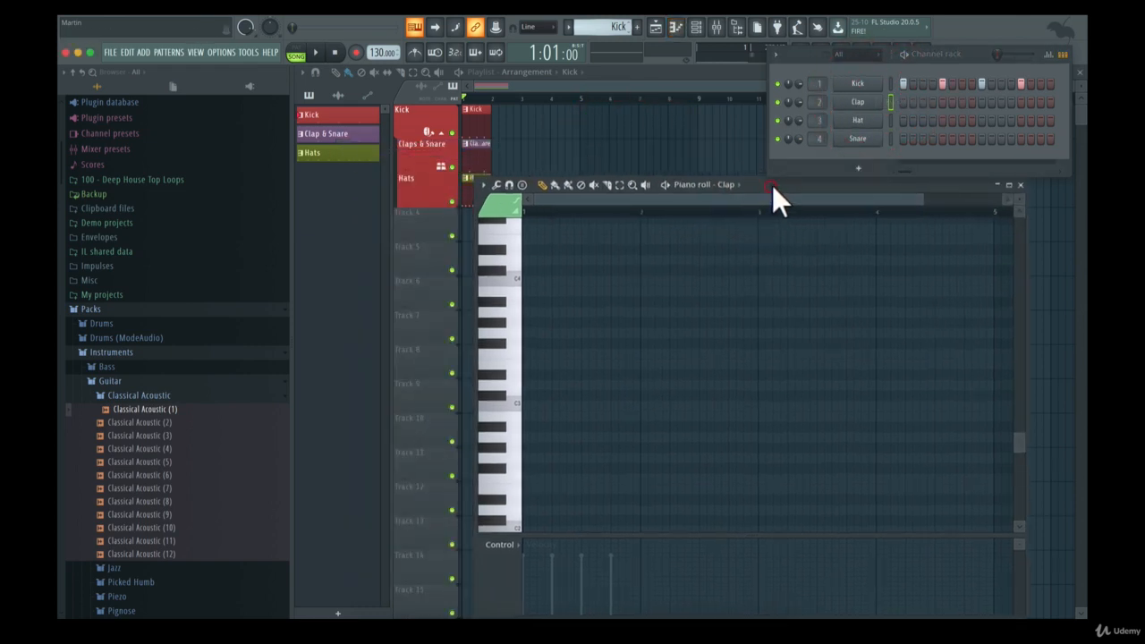
# Draw a test note at the start of the Clap piano roll and delete it
pyautogui.click(716, 217)
pyautogui.click(535, 325)
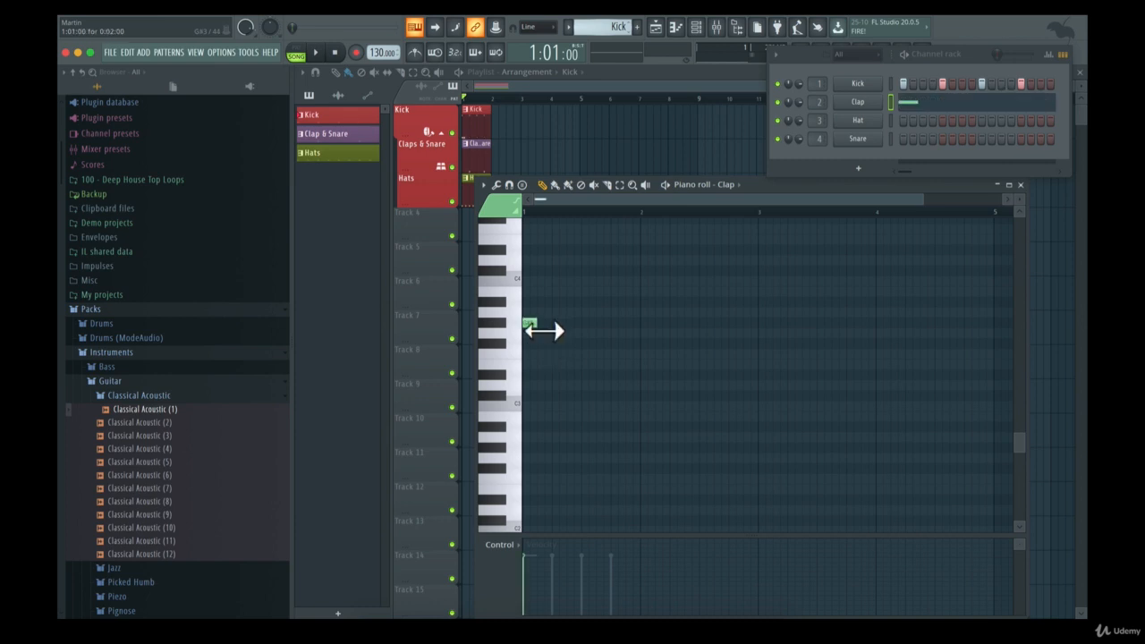
pyautogui.rightClick(532, 325)
pyautogui.scroll(5, 544, 340)
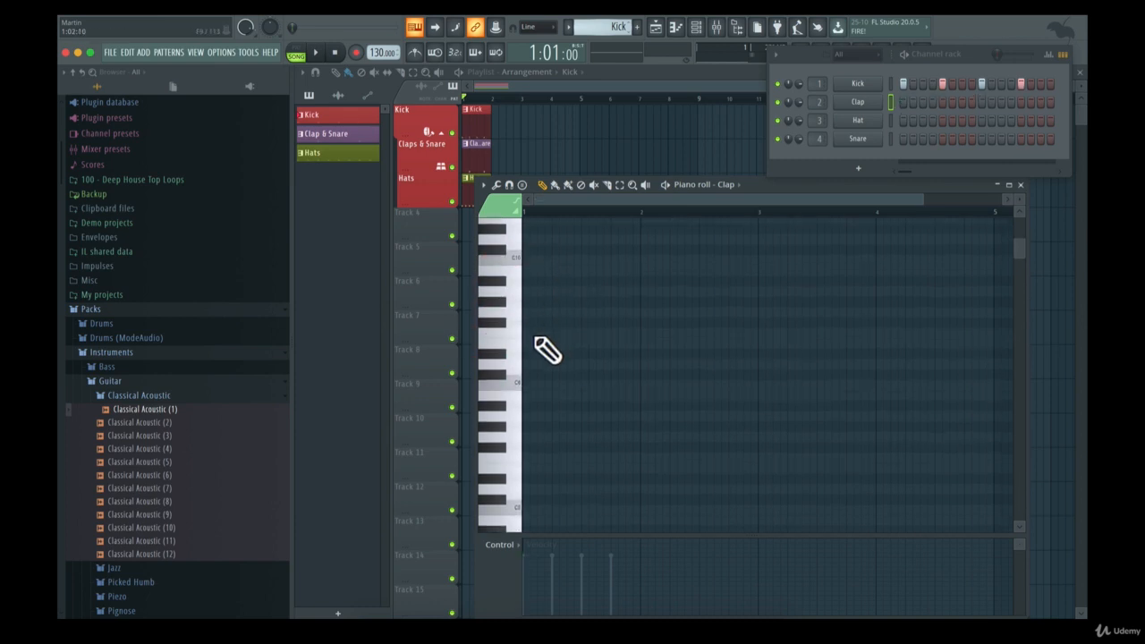
pyautogui.scroll(4, 536, 341)
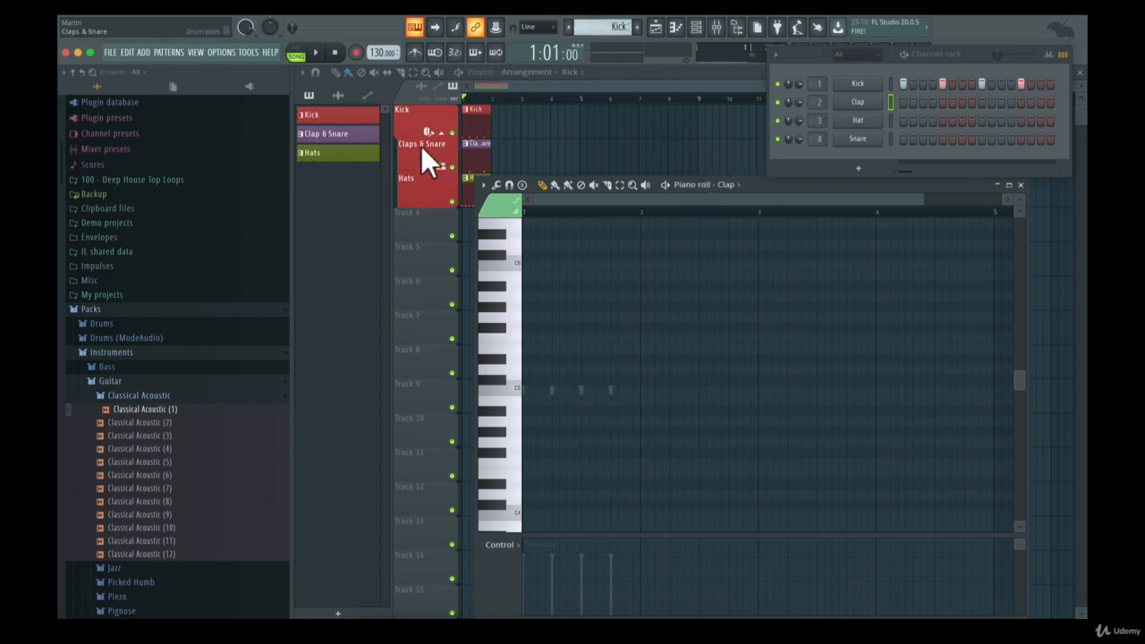
# Switch to the Clap & Snare pattern and open the Clap channel's piano roll
pyautogui.press('F7')
pyautogui.moveTo(632, 37); pyautogui.dragTo(633, 27)
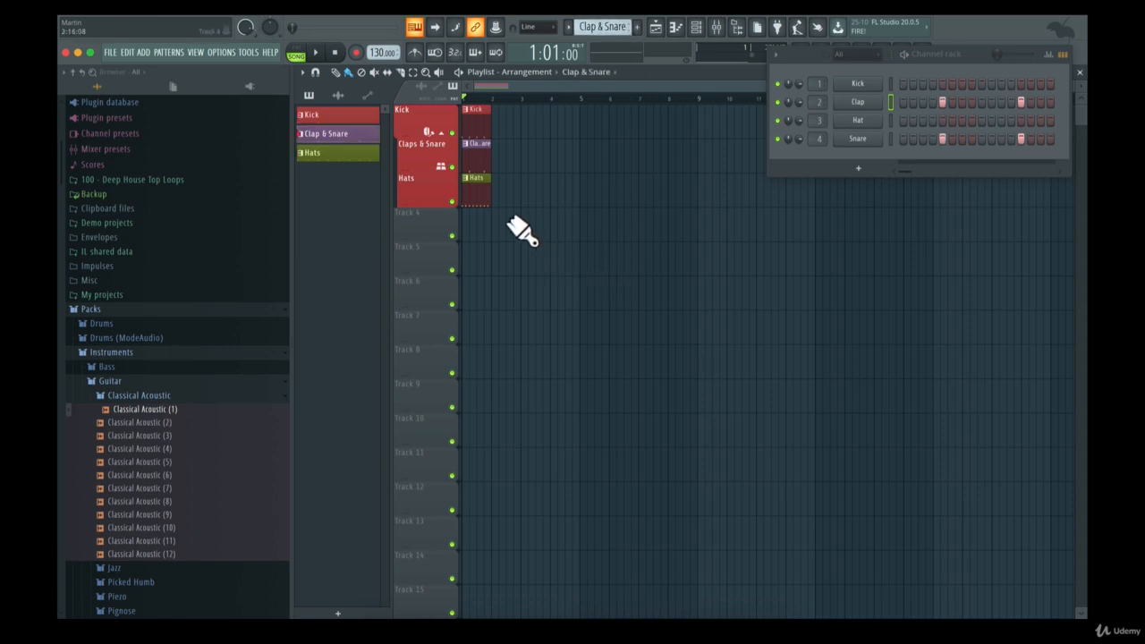
pyautogui.rightClick(874, 105)
pyautogui.click(889, 100)
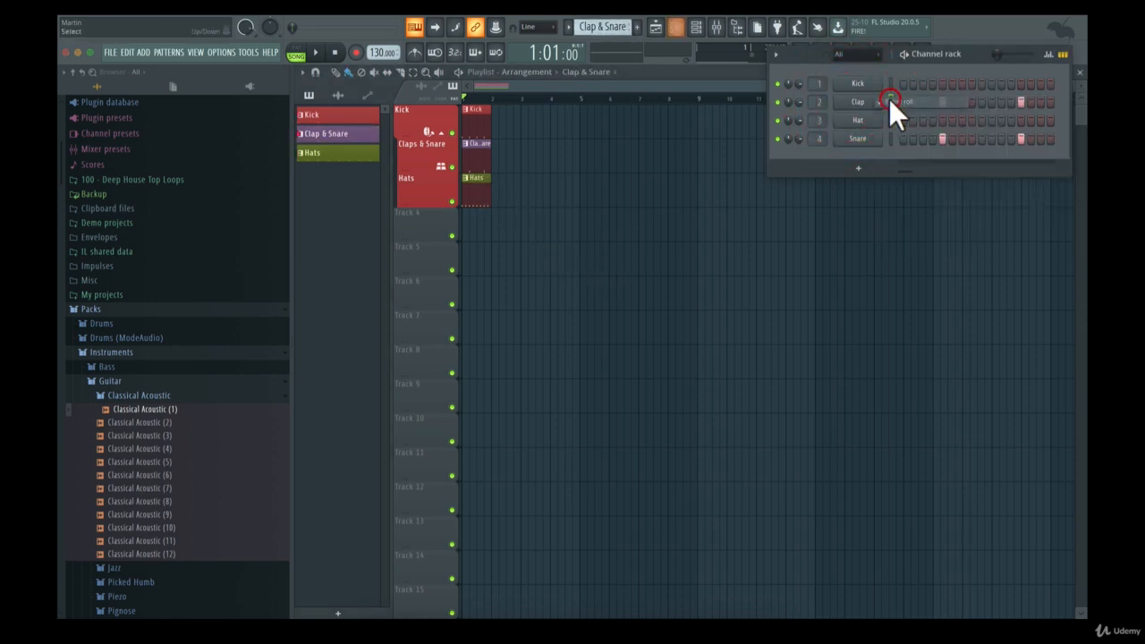
pyautogui.rightClick(866, 102)
pyautogui.click(879, 103)
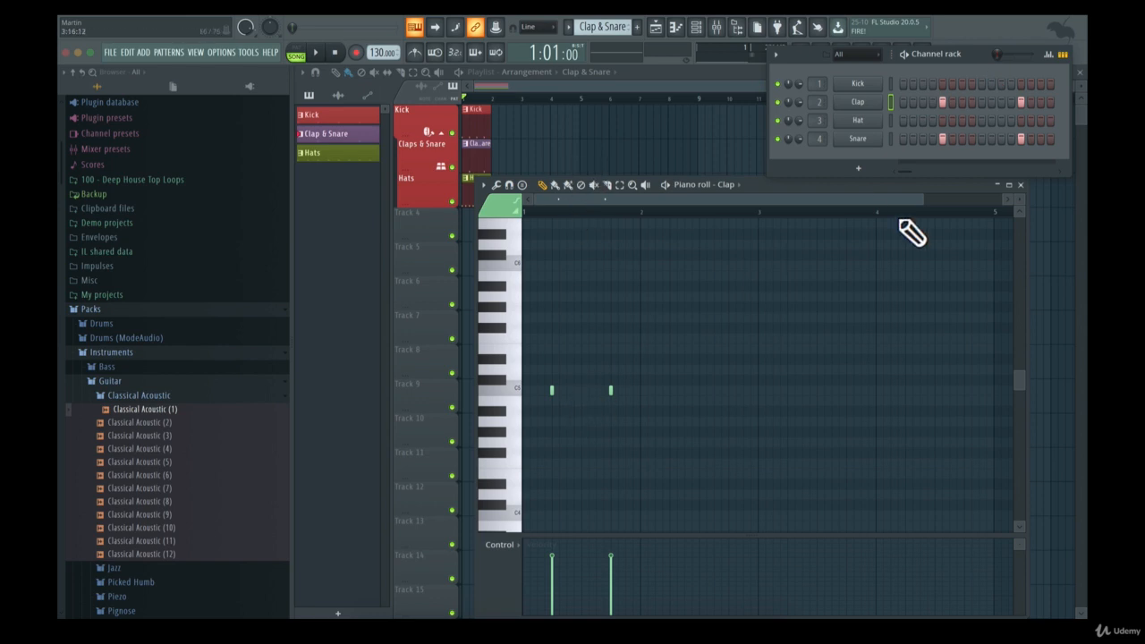
# Zoom the piano roll in to the first bar and lengthen the second C5 clap note to one step
pyautogui.moveTo(923, 200); pyautogui.dragTo(656, 208)
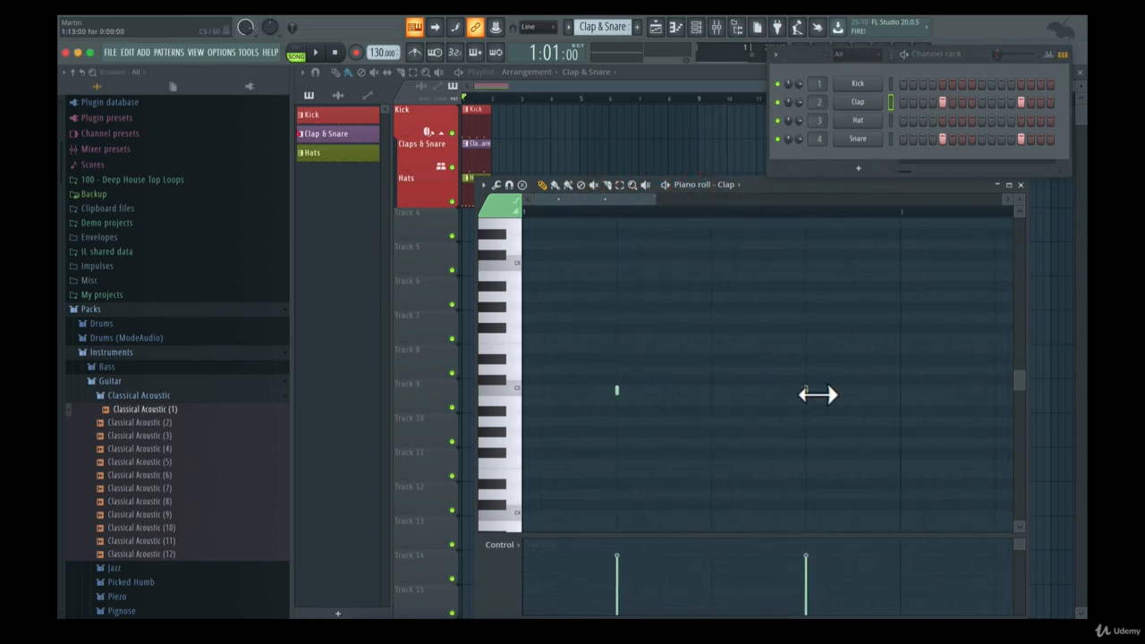
pyautogui.moveTo(820, 396)
pyautogui.mouseDown()
pyautogui.moveTo(855, 394)
pyautogui.moveTo(837, 396)
pyautogui.mouseUp()
# Draw several test clap notes at C5 and higher pitches, and delete all of them
pyautogui.click(679, 395)
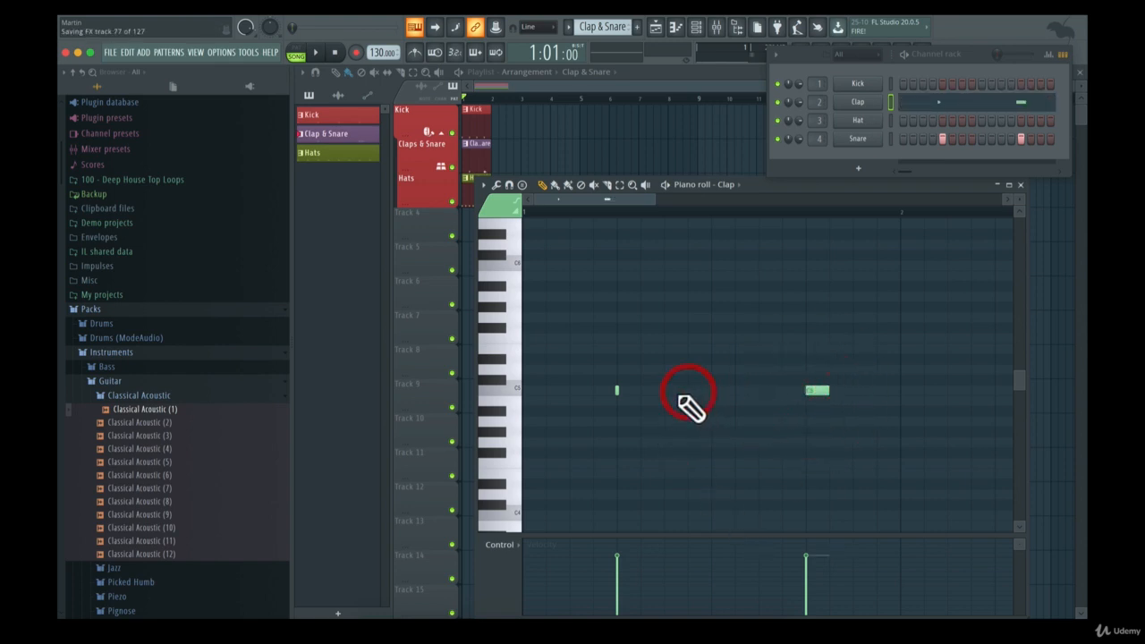
pyautogui.click(741, 287)
pyautogui.click(784, 266)
pyautogui.click(784, 244)
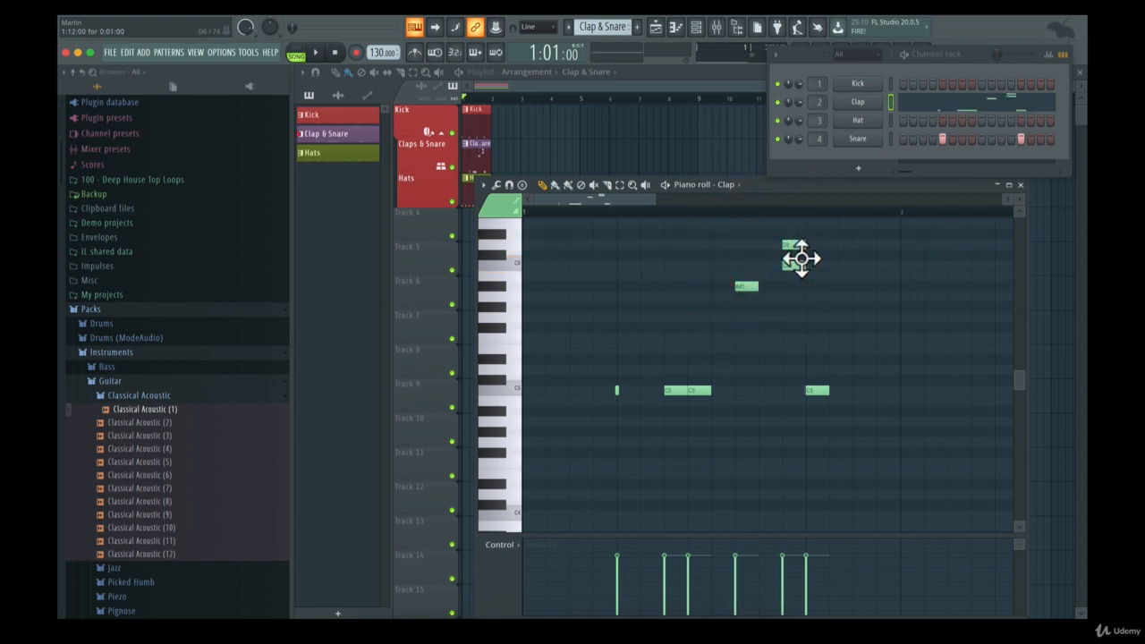
pyautogui.rightClick(794, 245)
pyautogui.rightClick(788, 265)
pyautogui.rightClick(743, 286)
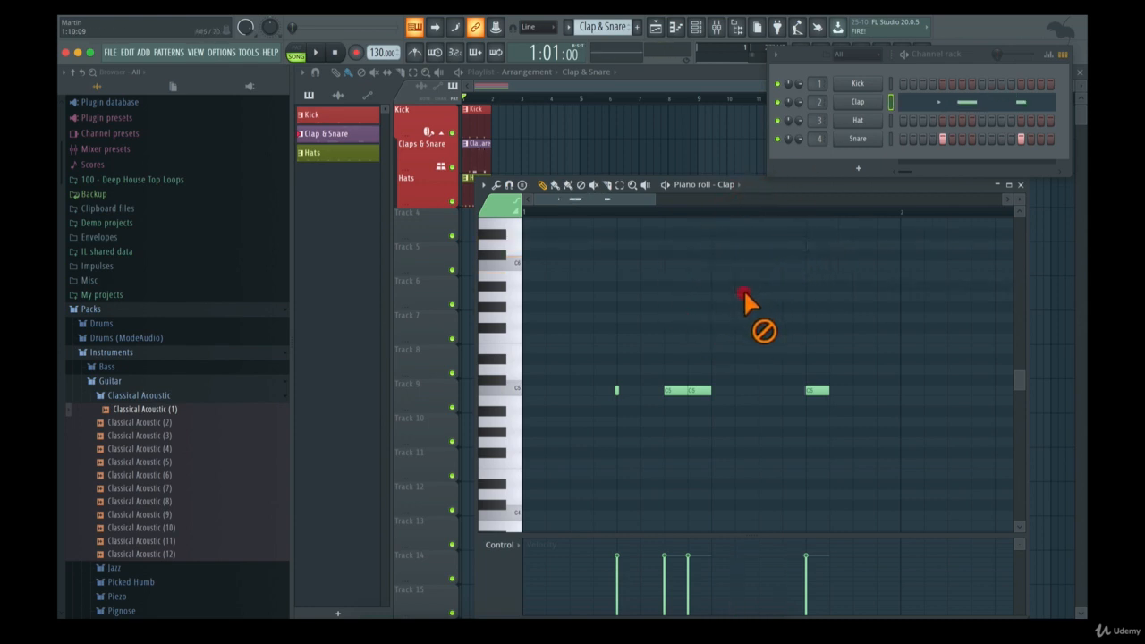
pyautogui.rightClick(708, 390)
pyautogui.rightClick(673, 390)
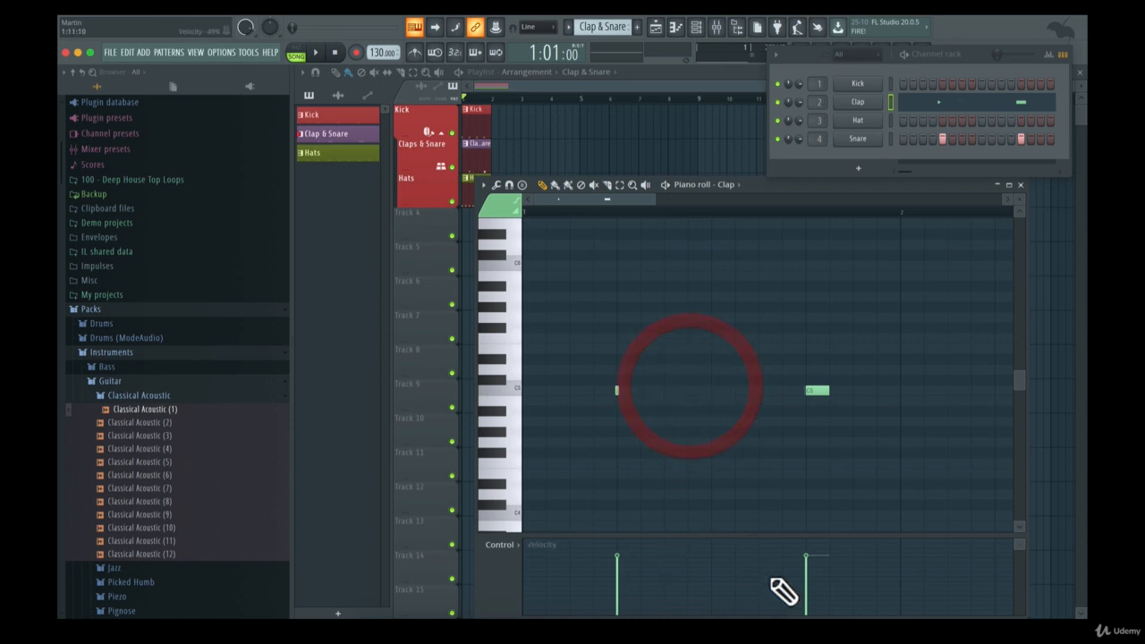
# Examine the note properties and channel controls offered for the control lane, and reposition the piano roll
pyautogui.click(498, 547)
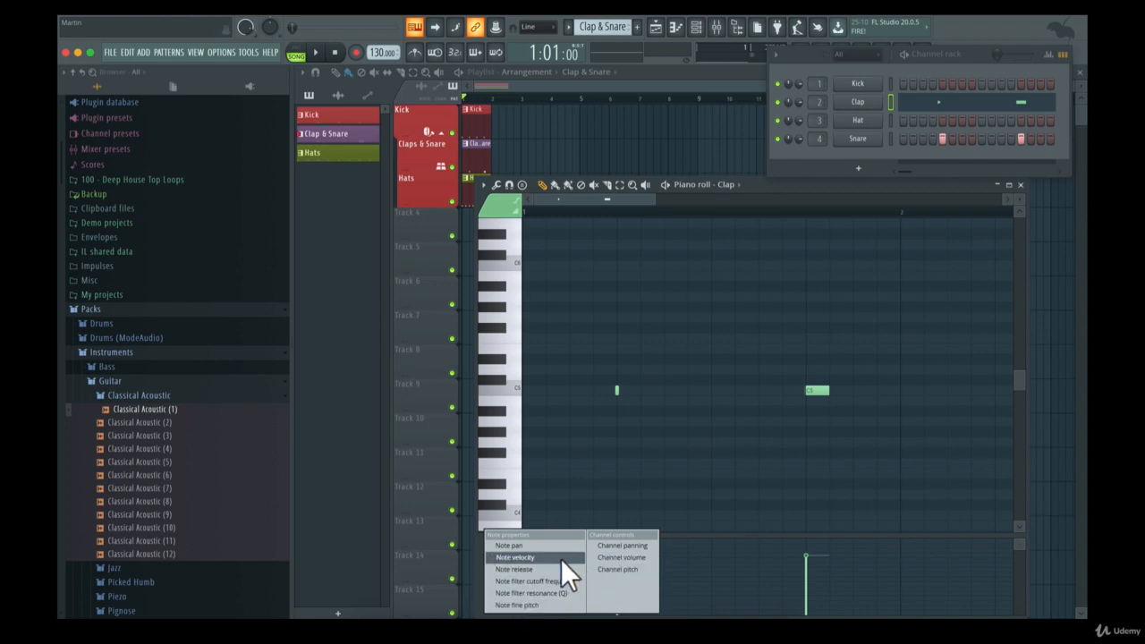
pyautogui.moveTo(794, 185)
pyautogui.mouseDown()
pyautogui.moveTo(627, 141)
pyautogui.moveTo(600, 101)
pyautogui.moveTo(621, 97)
pyautogui.mouseUp()
# Add a test C5 clap note at beat 3 with its velocity lowered to about 33%, and delete the note
pyautogui.click(447, 301)
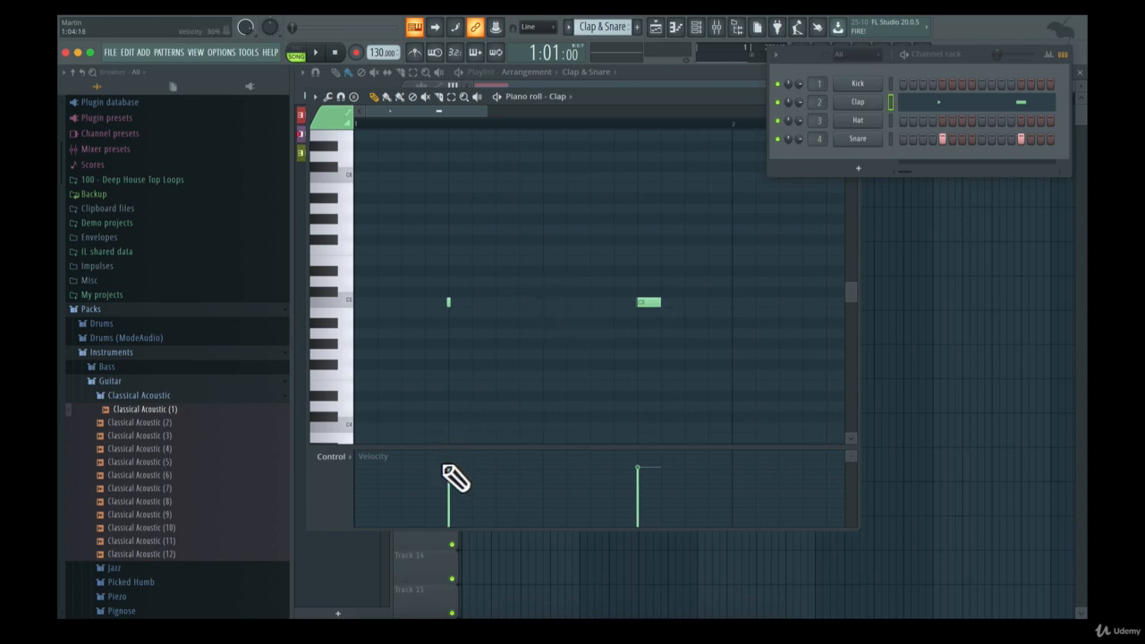
pyautogui.rightClick(549, 304)
pyautogui.click(548, 302)
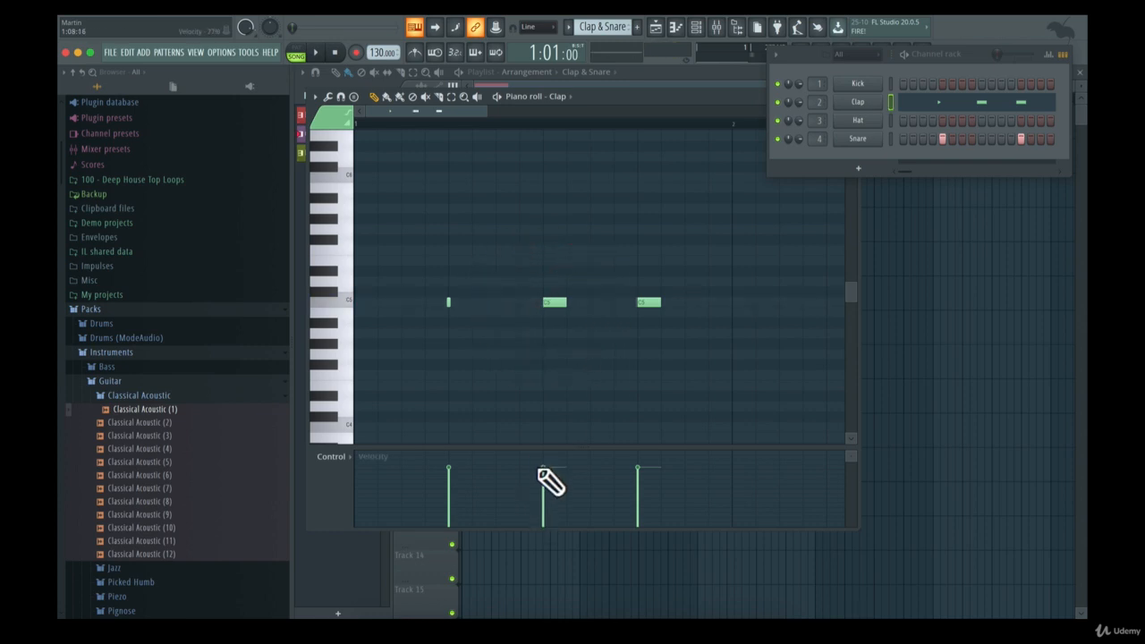
pyautogui.moveTo(543, 468); pyautogui.dragTo(543, 504)
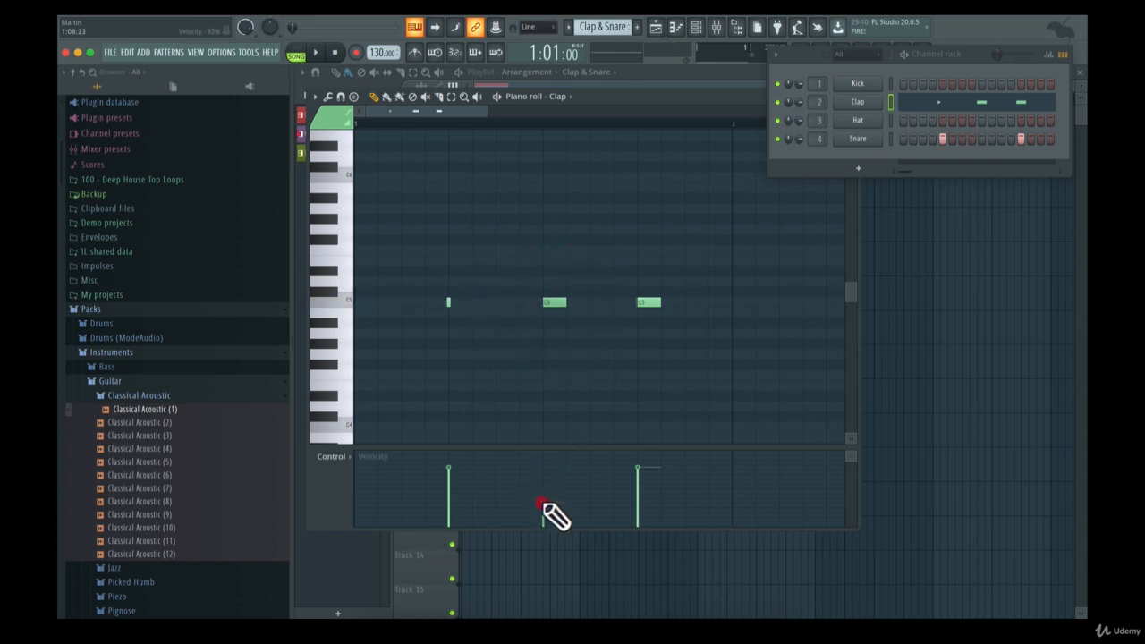
pyautogui.rightClick(554, 302)
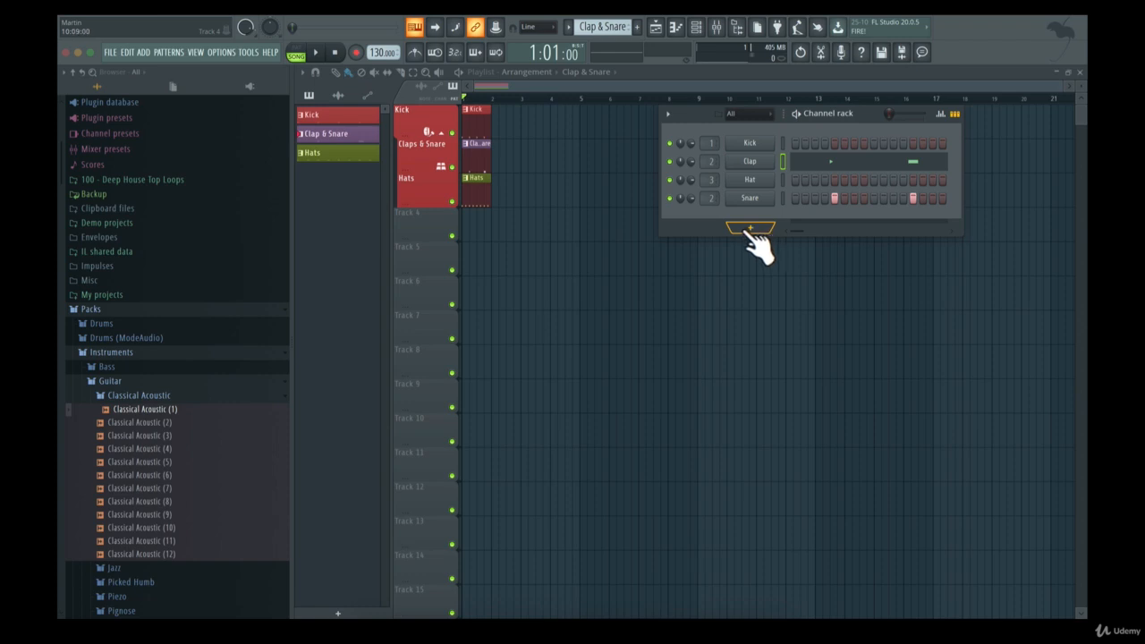
# Examine the instruments and plugins available for adding a new channel
pyautogui.click(161, 51)
pyautogui.moveTo(203, 50)
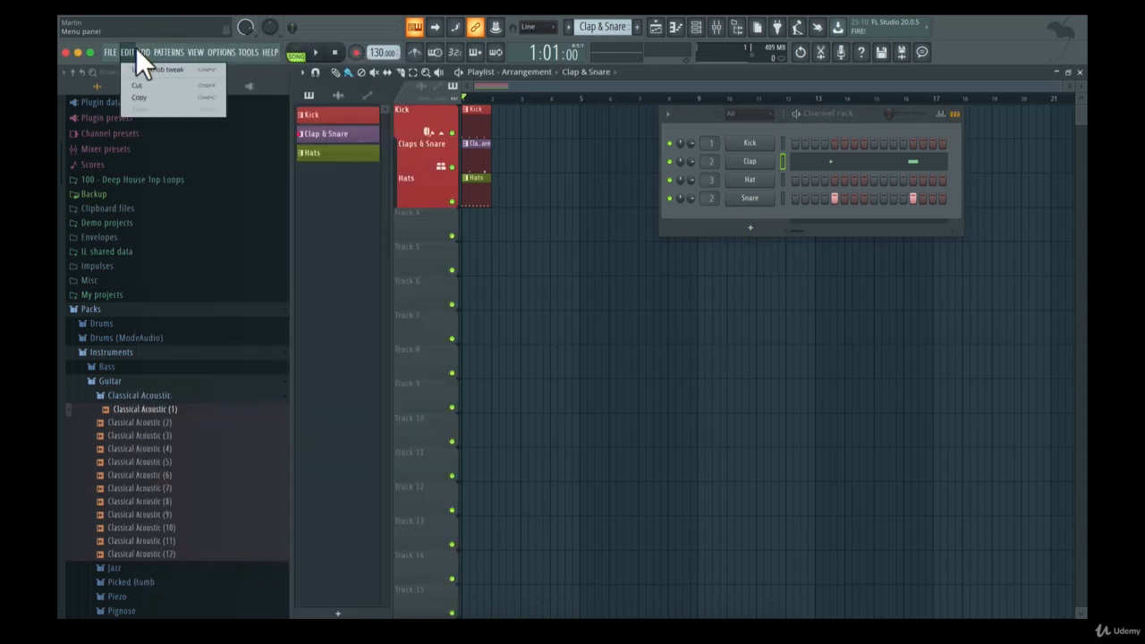
pyautogui.moveTo(143, 51)
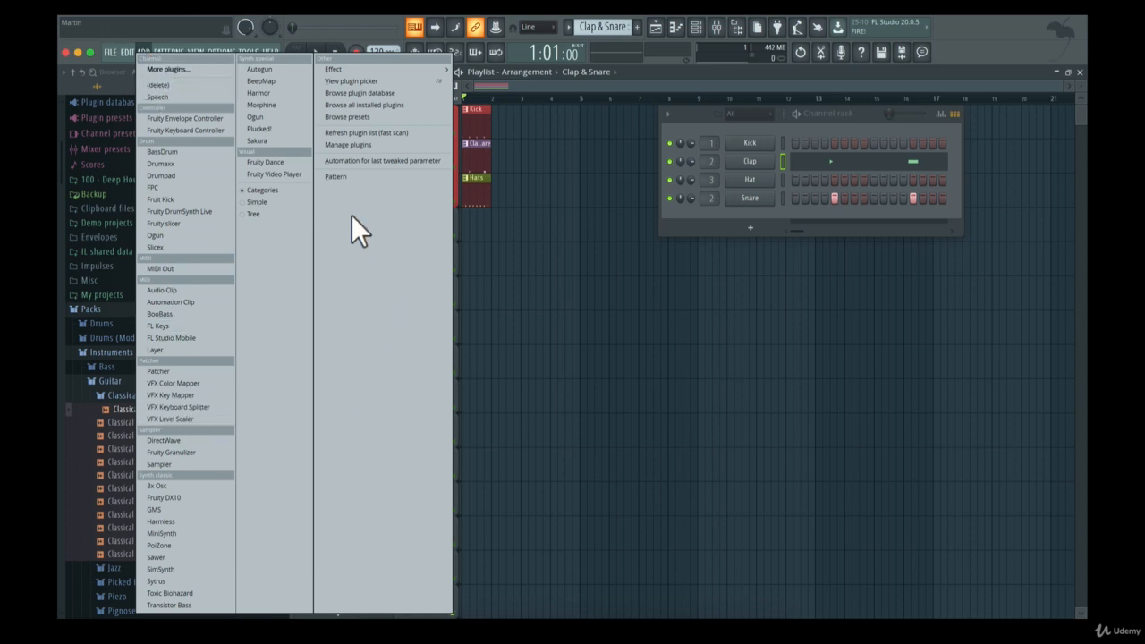
pyautogui.click(781, 117)
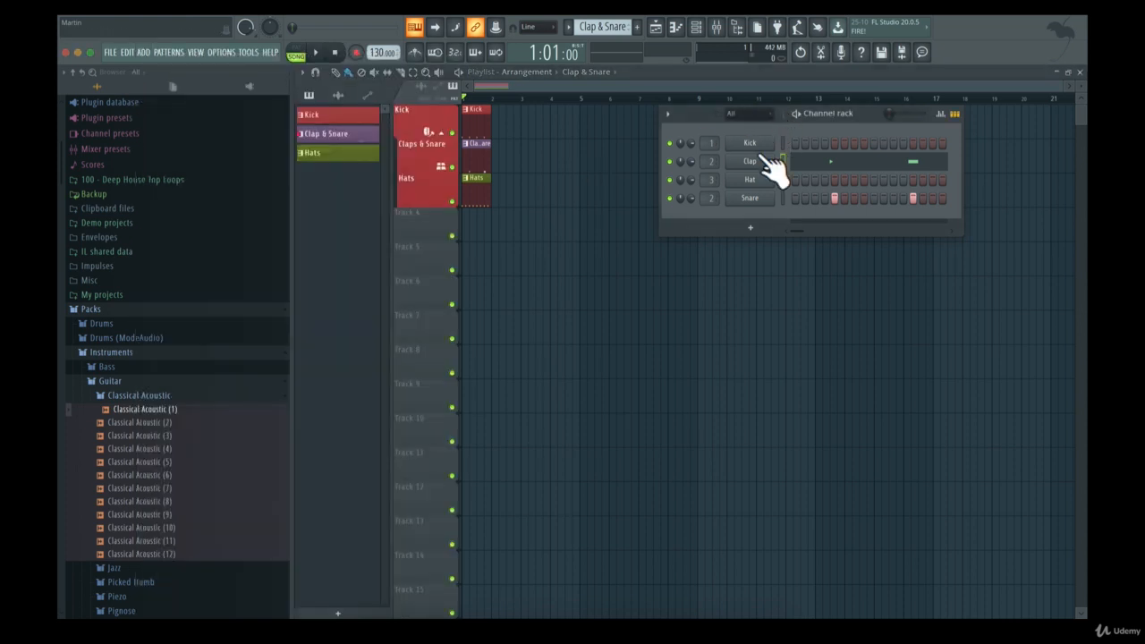
# Add an FL Keys channel and place its plugin window below the channel rack
pyautogui.click(750, 227)
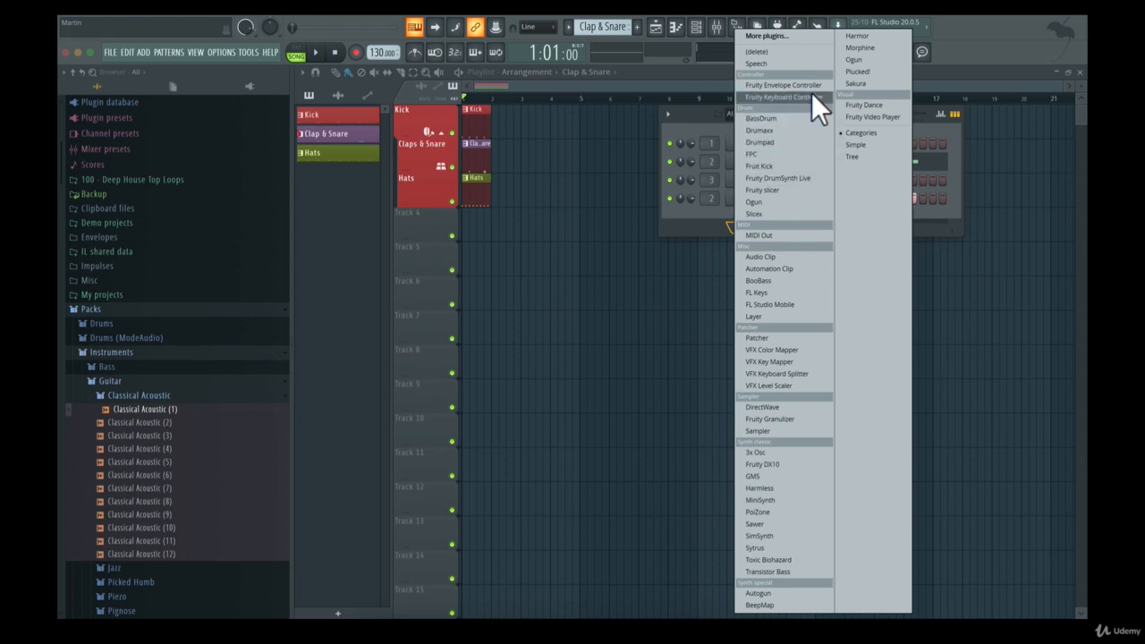
pyautogui.click(793, 291)
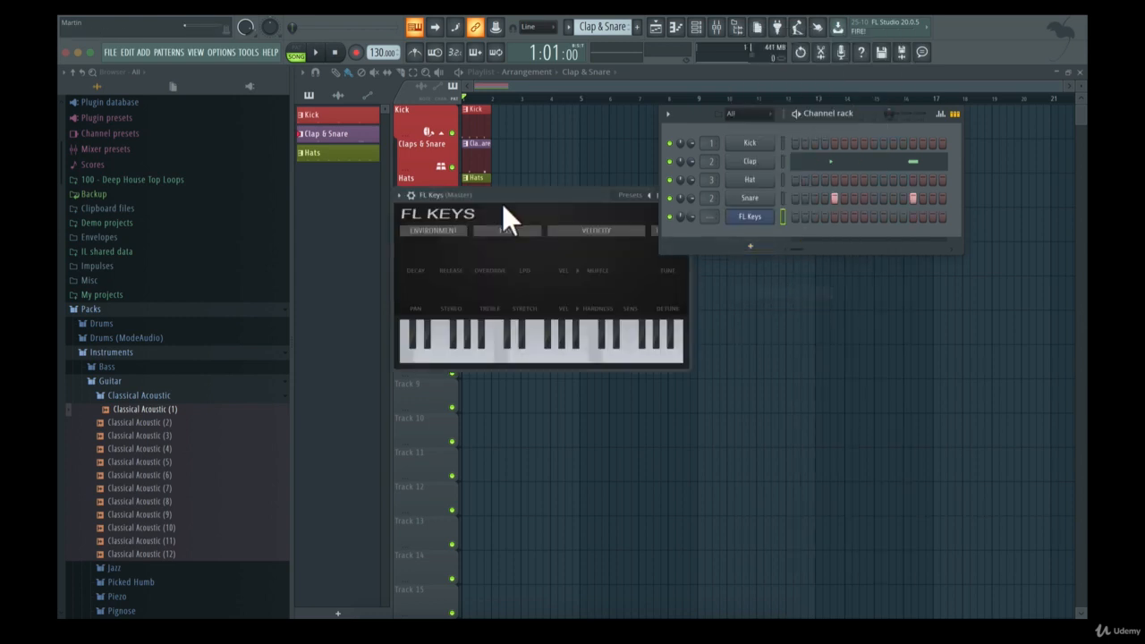
pyautogui.moveTo(489, 194); pyautogui.dragTo(661, 306)
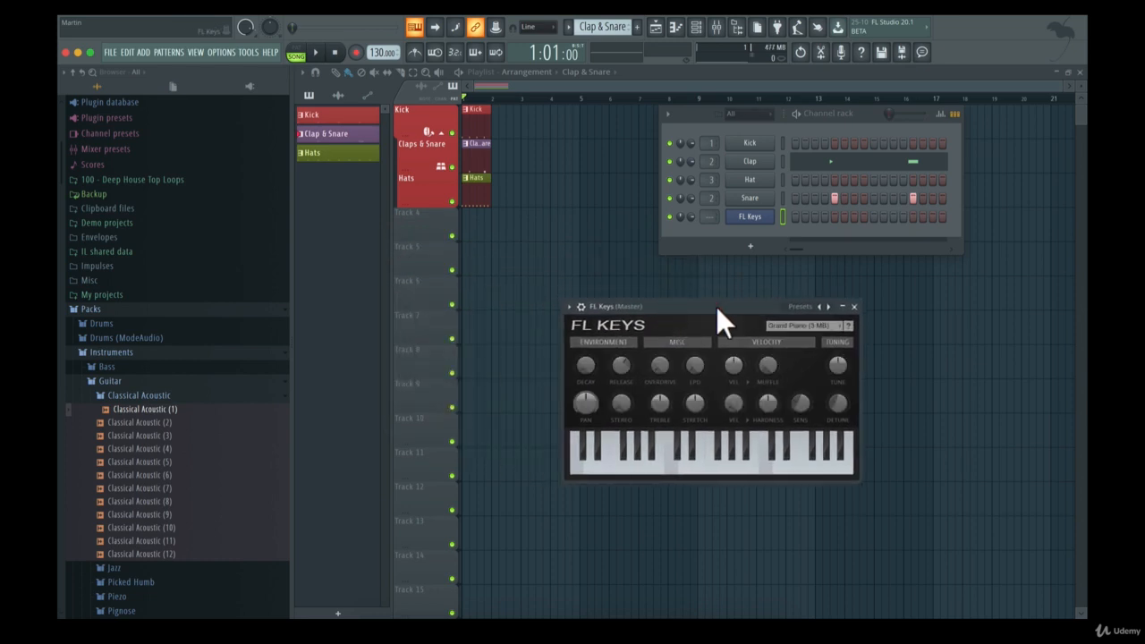
# Audition the FL Keys piano sound by playing several different notes
pyautogui.press('s')
pyautogui.press('d')
pyautogui.press('g')
pyautogui.press('h')
pyautogui.press('j')
pyautogui.press('l')
pyautogui.press(';')
# Create a new pattern named Piano and pick a colour for it
pyautogui.click(634, 30)
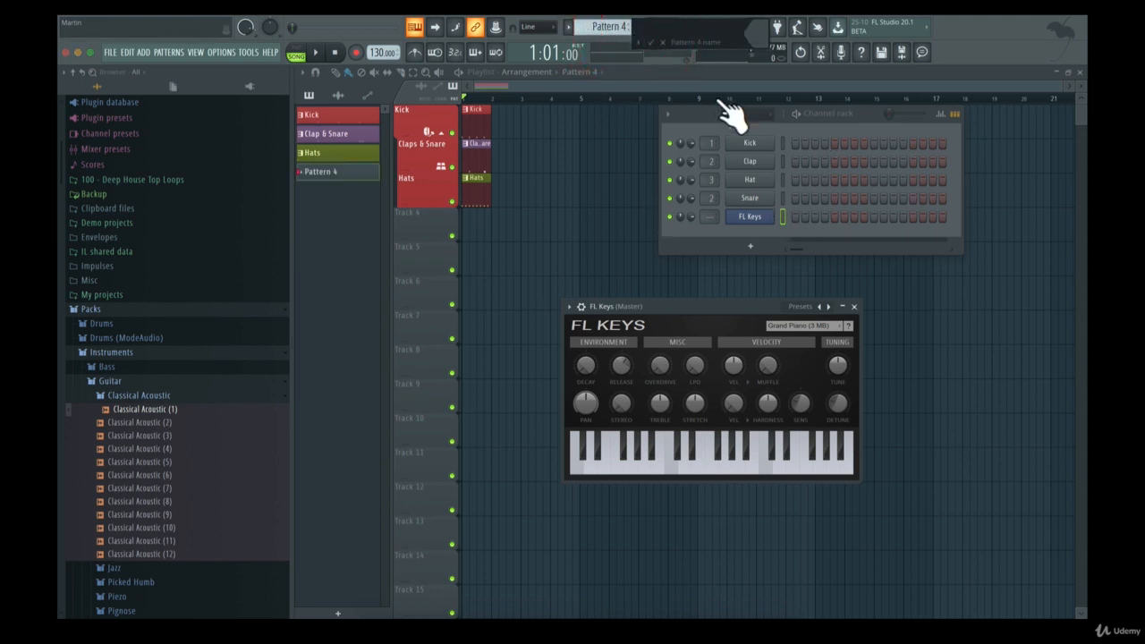
pyautogui.write('Piano')
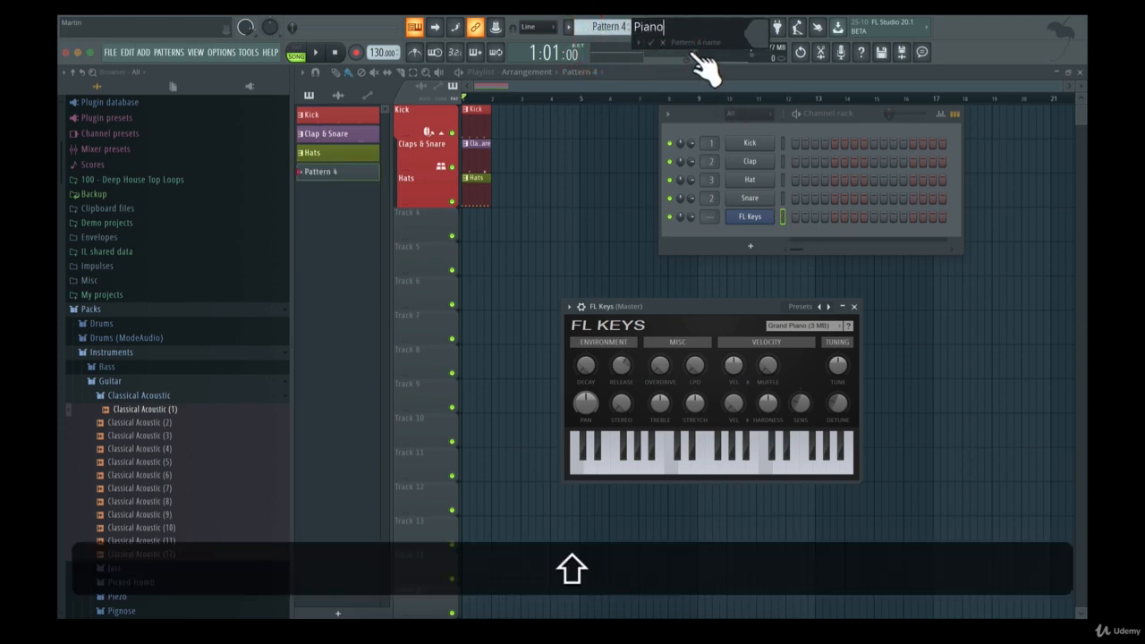
pyautogui.click(750, 30)
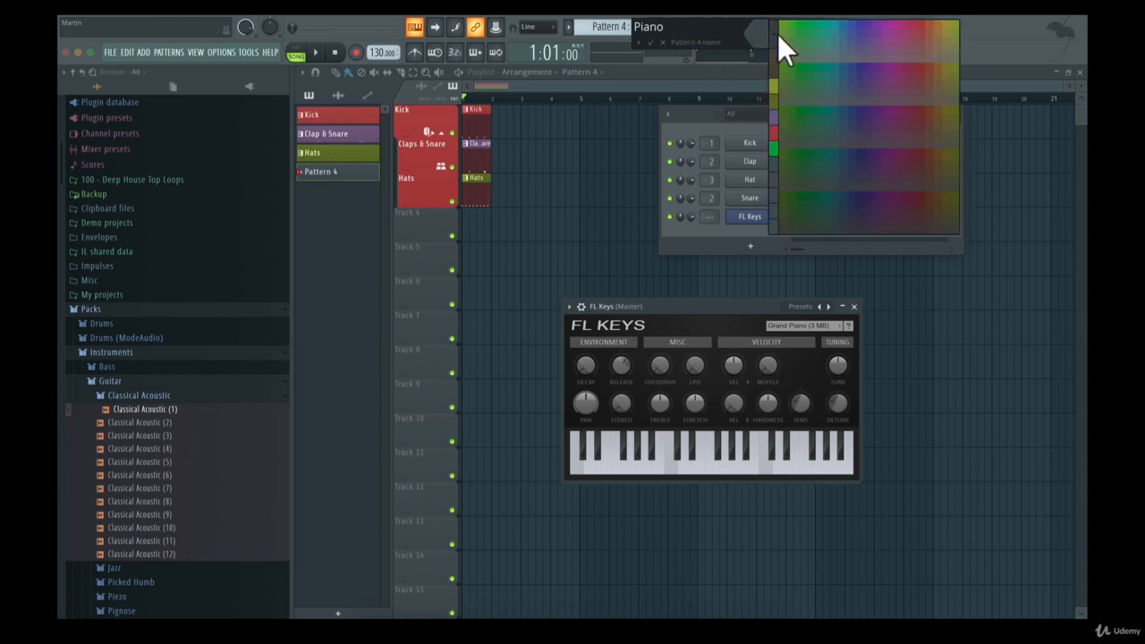
pyautogui.click(820, 139)
pyautogui.click(651, 42)
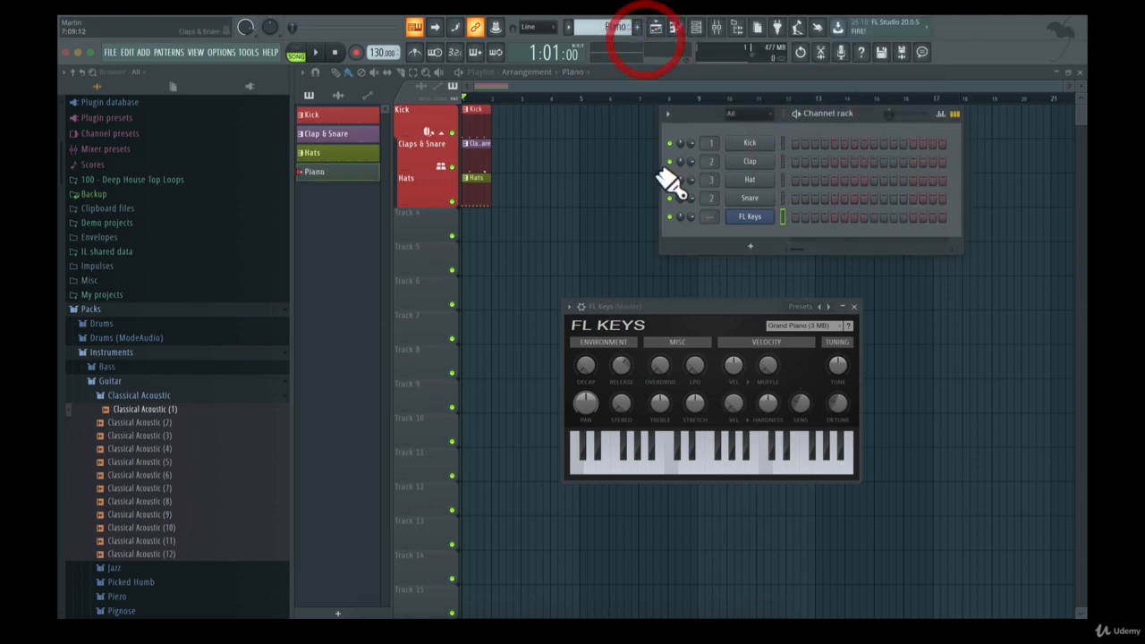
# Place FL Keys hits on steps 1, 5, 9 and 13 of the Piano pattern
pyautogui.click(796, 217)
pyautogui.click(834, 216)
pyautogui.click(874, 216)
pyautogui.click(912, 217)
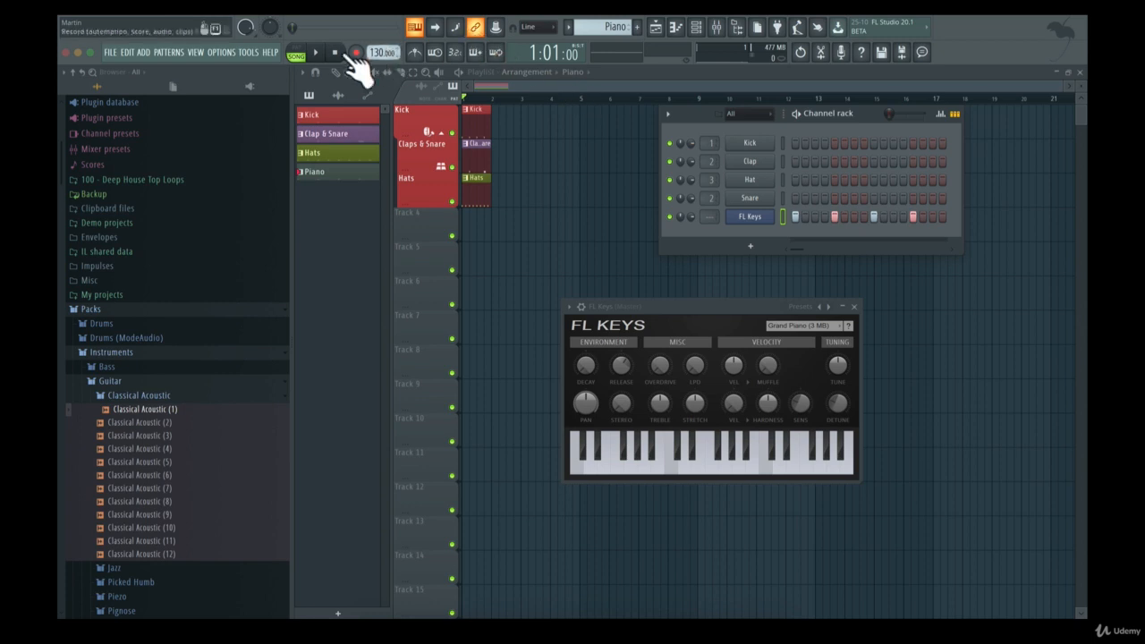
# Switch playback to pattern mode and audition the Piano pattern
pyautogui.click(296, 48)
pyautogui.press('space')
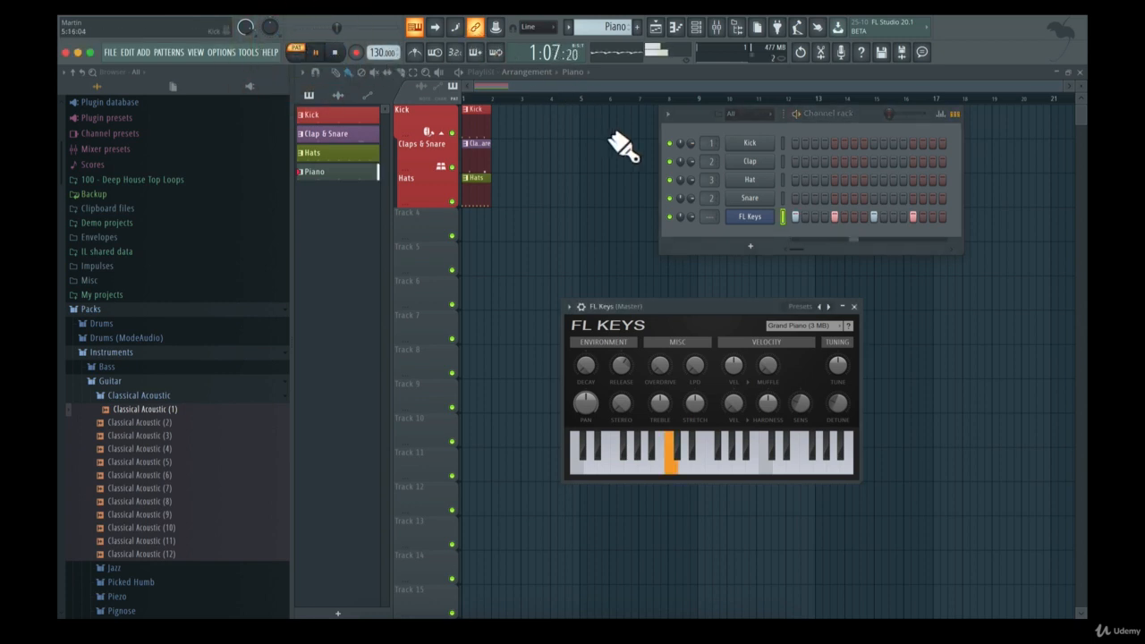
pyautogui.press('space')
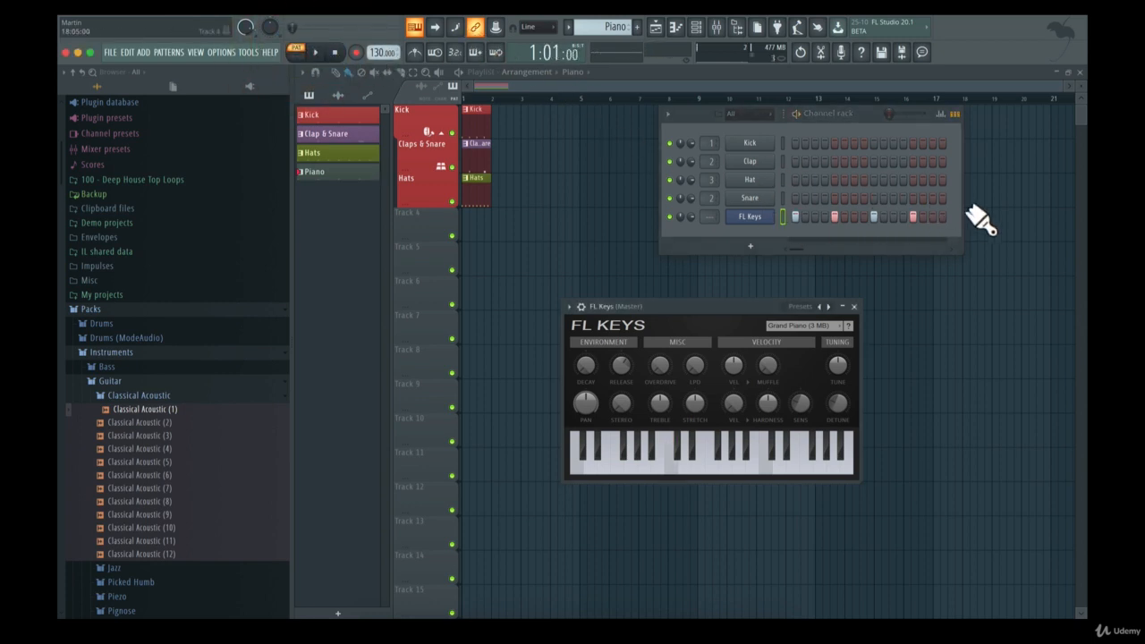
# Clear the FL Keys test steps and open the channel's piano roll maximized, with the channel rack moved aside
pyautogui.rightClick(755, 216)
pyautogui.click(784, 224)
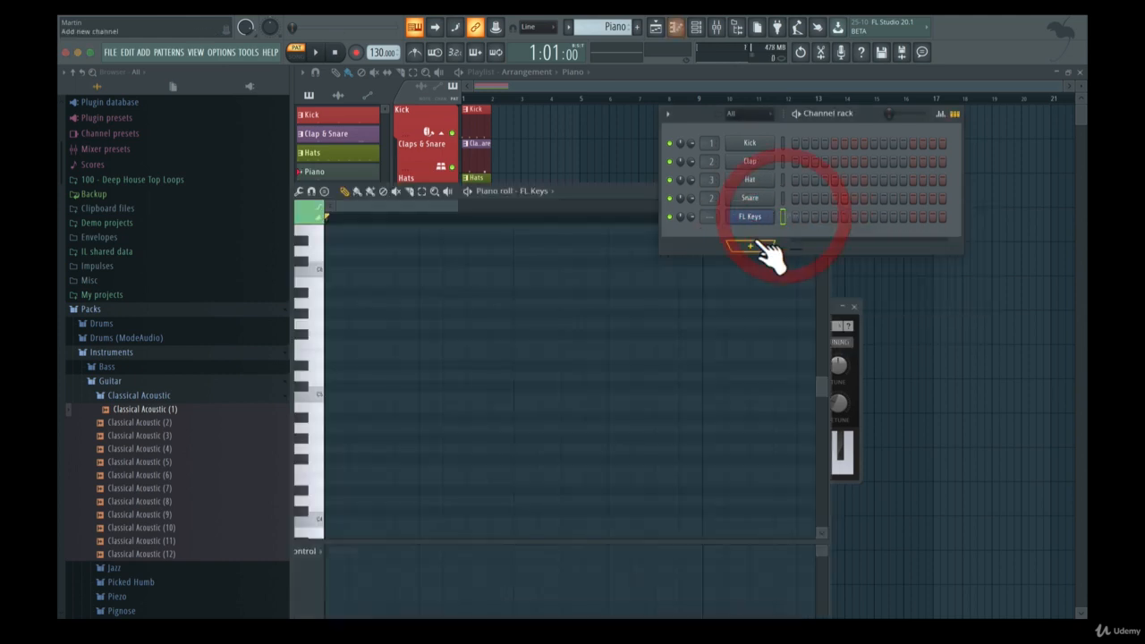
pyautogui.moveTo(601, 191); pyautogui.dragTo(617, 108)
pyautogui.moveTo(707, 116); pyautogui.dragTo(1084, 338)
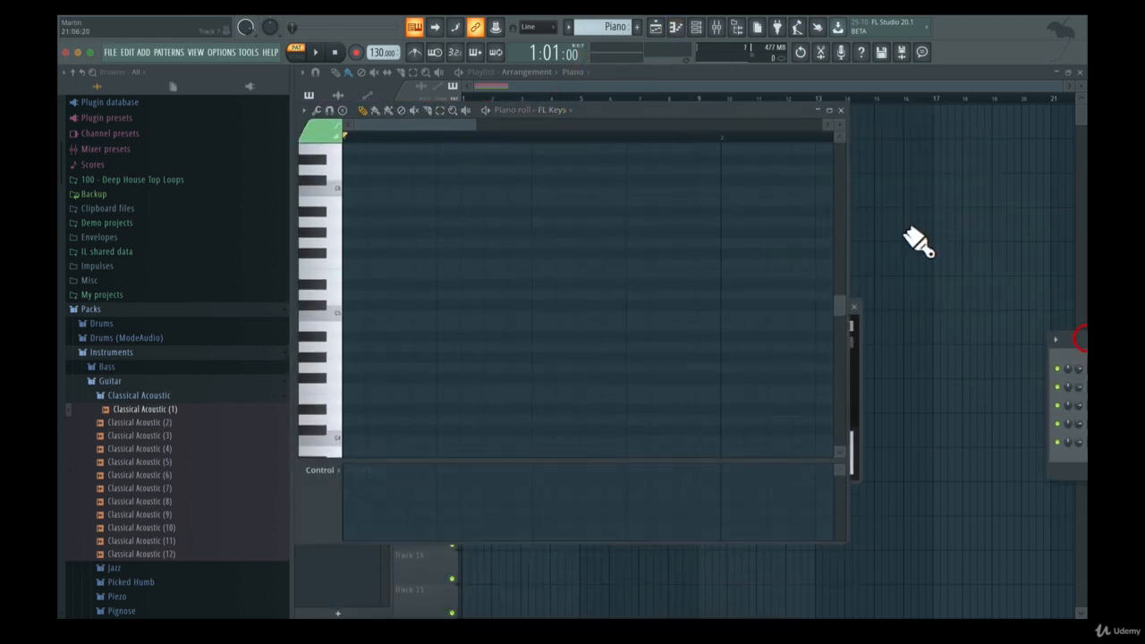
pyautogui.doubleClick(745, 110)
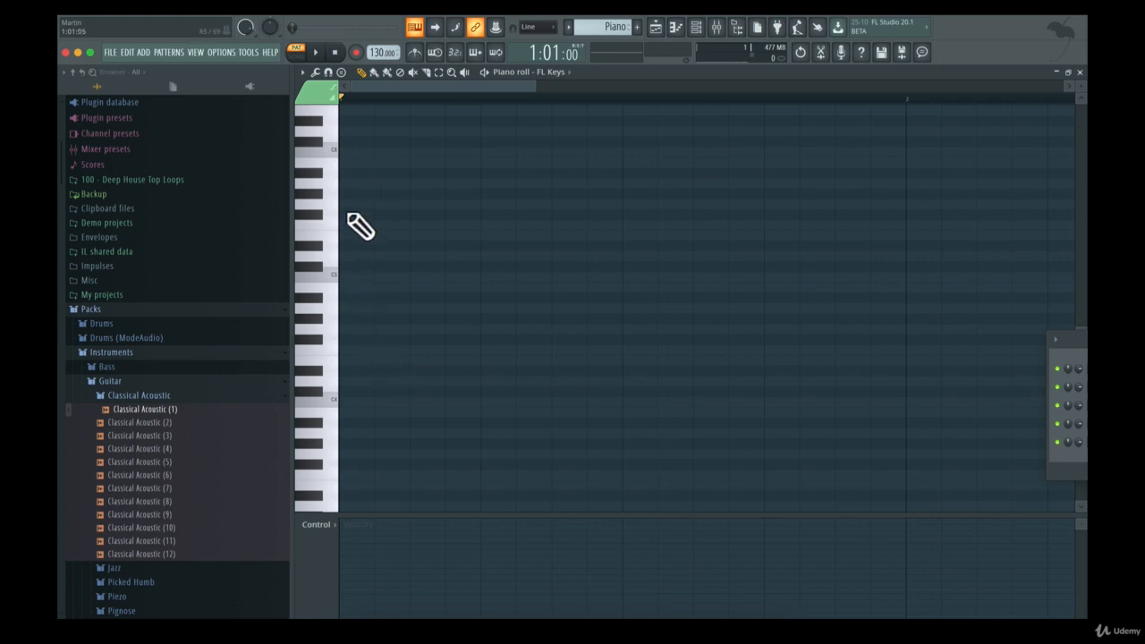
# Stack short C5, C#5, D5 and E5 notes at the start of the FL Keys piano roll and audition the chord
pyautogui.click(347, 277)
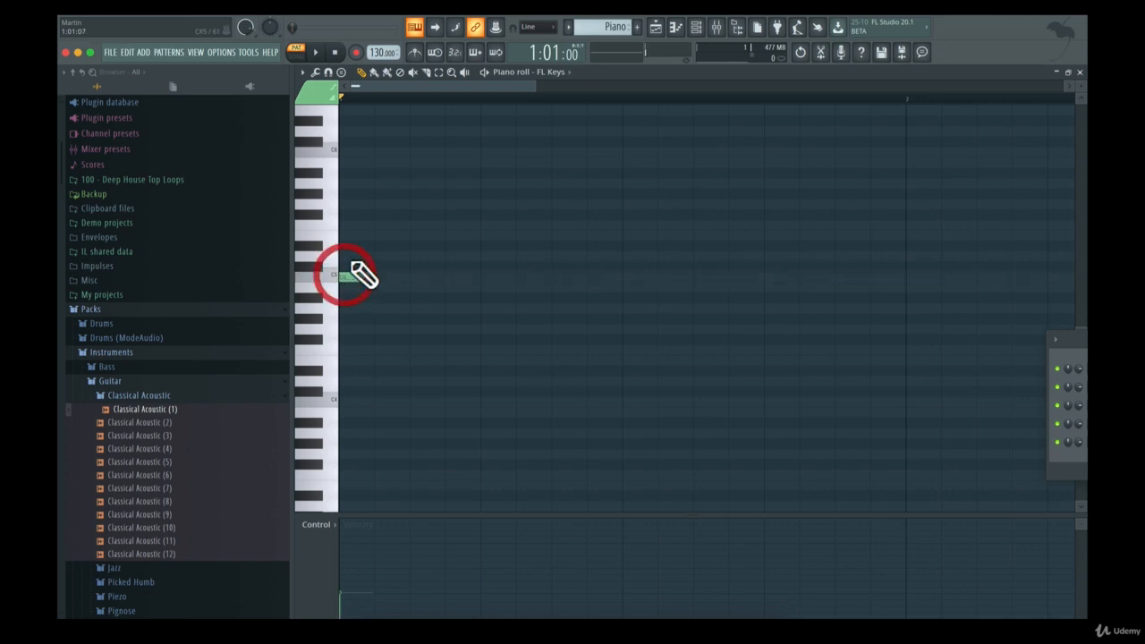
pyautogui.moveTo(347, 259); pyautogui.dragTo(359, 244)
pyautogui.press('space')
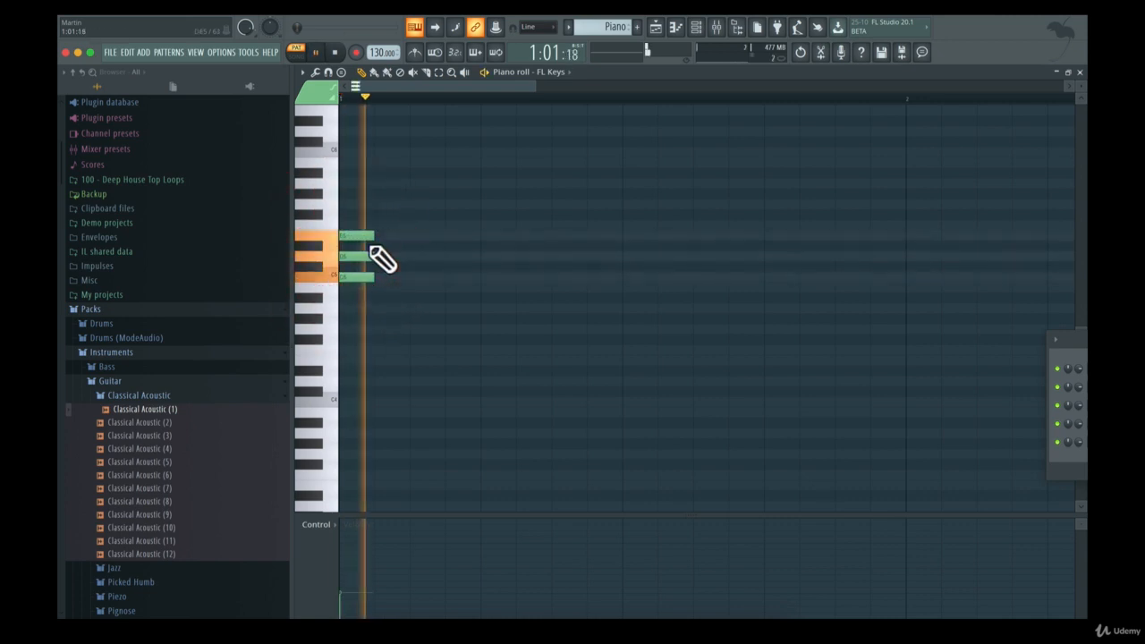
pyautogui.press('space')
pyautogui.moveTo(350, 289)
pyautogui.mouseDown()
pyautogui.moveTo(351, 272)
pyautogui.moveTo(371, 307)
pyautogui.mouseUp()
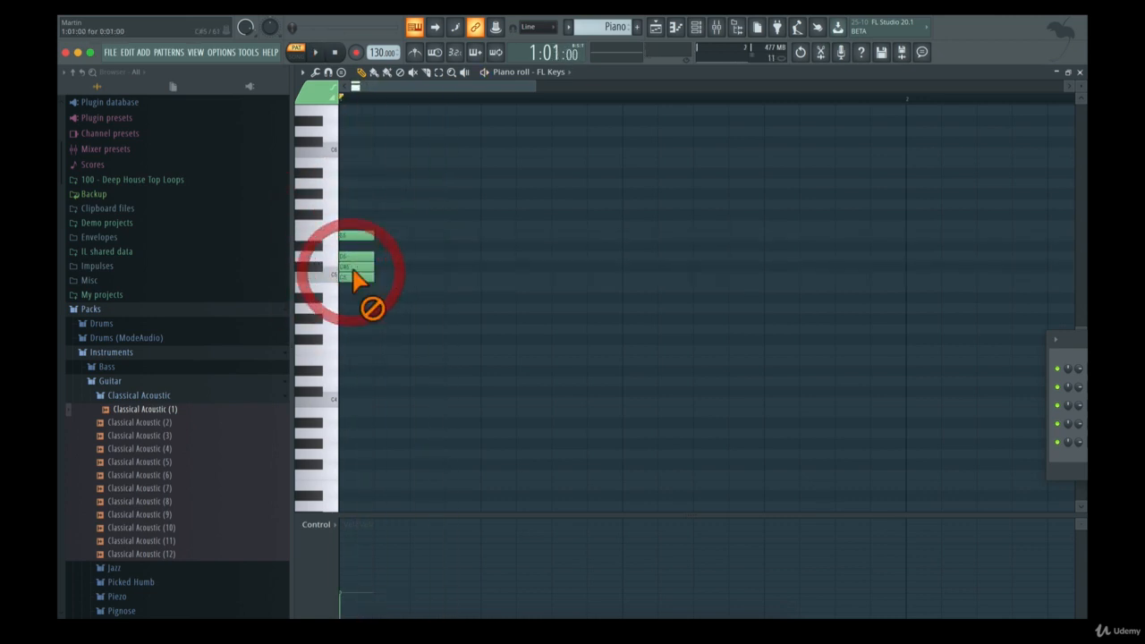